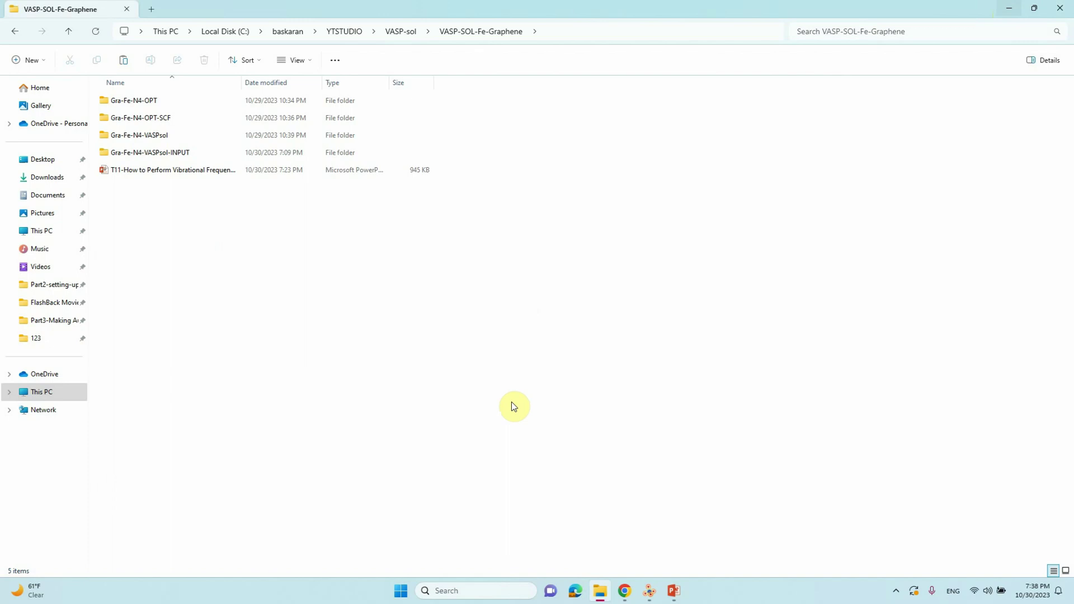
# Step: Open the Gra-Fe-N4-OPT results folder and bring VESTA to the front
pyautogui.doubleClick(138, 102)
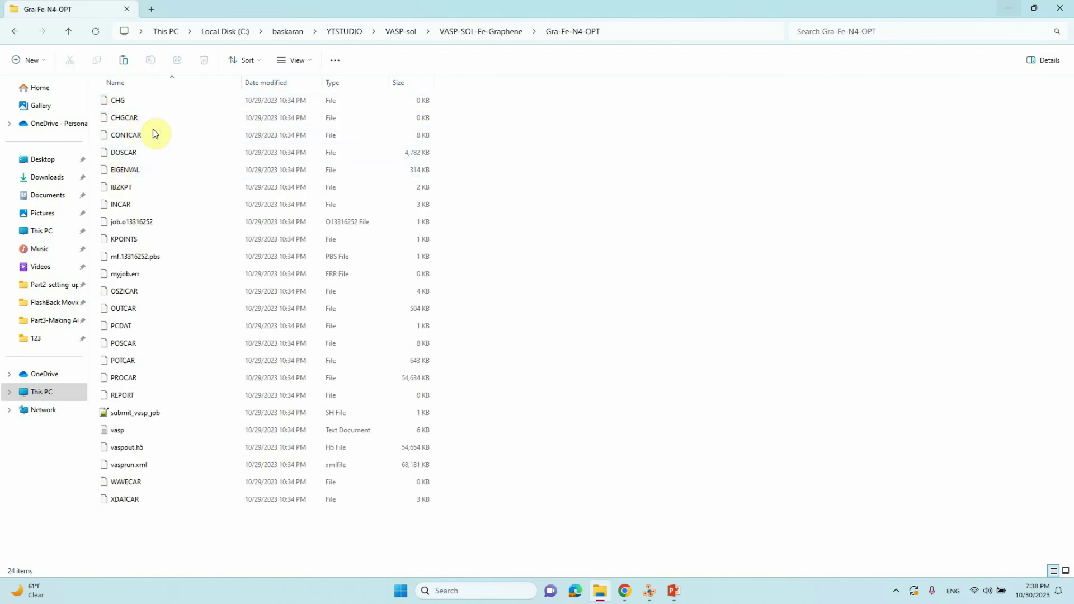
pyautogui.click(649, 590)
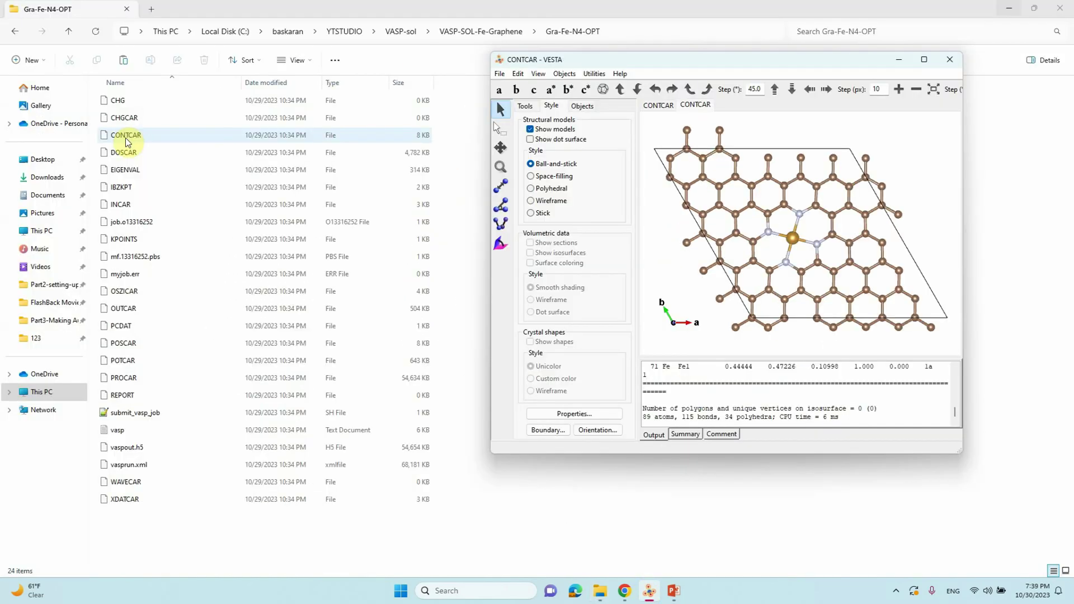
# Step: Load the optimized CONTCAR into VESTA, inspect the central Fe atom full-screen, then minimize VESTA
pyautogui.moveTo(125, 137); pyautogui.dragTo(696, 200)
pyautogui.click(798, 245)
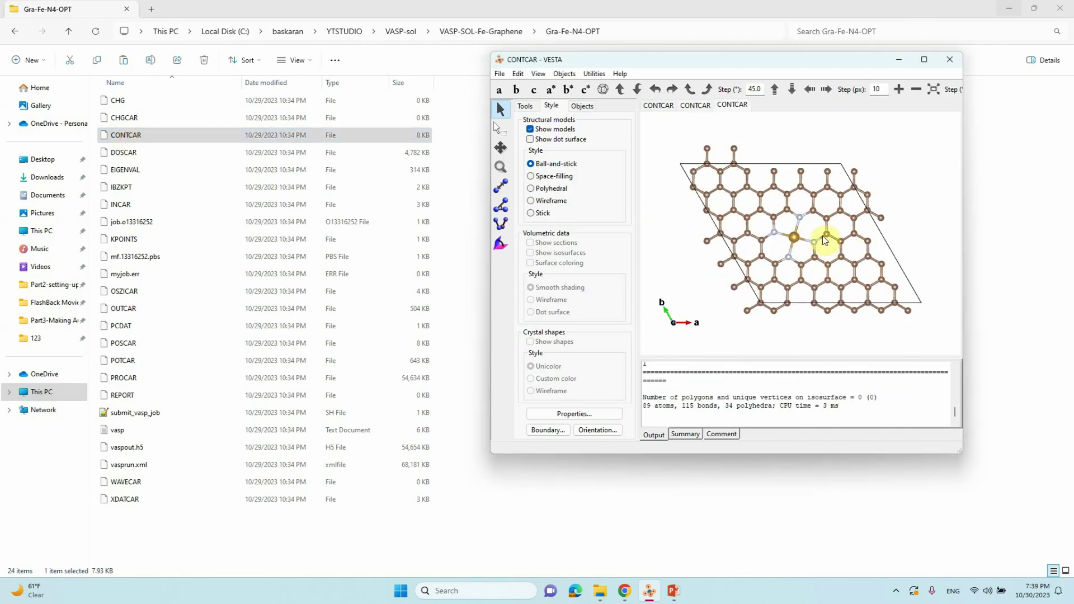
pyautogui.click(923, 59)
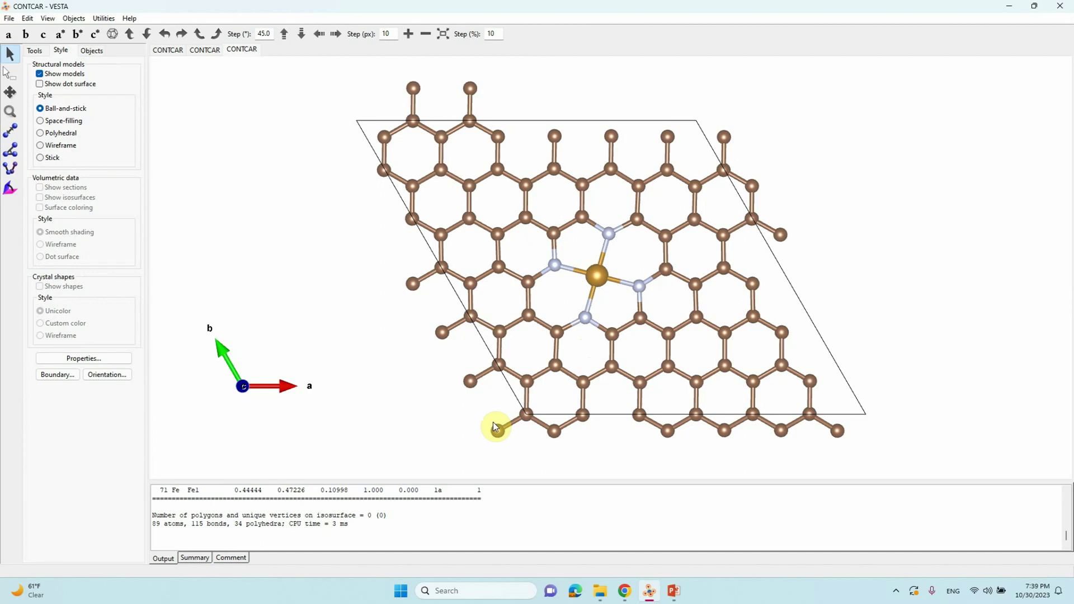
pyautogui.click(1009, 7)
pyautogui.click(555, 319)
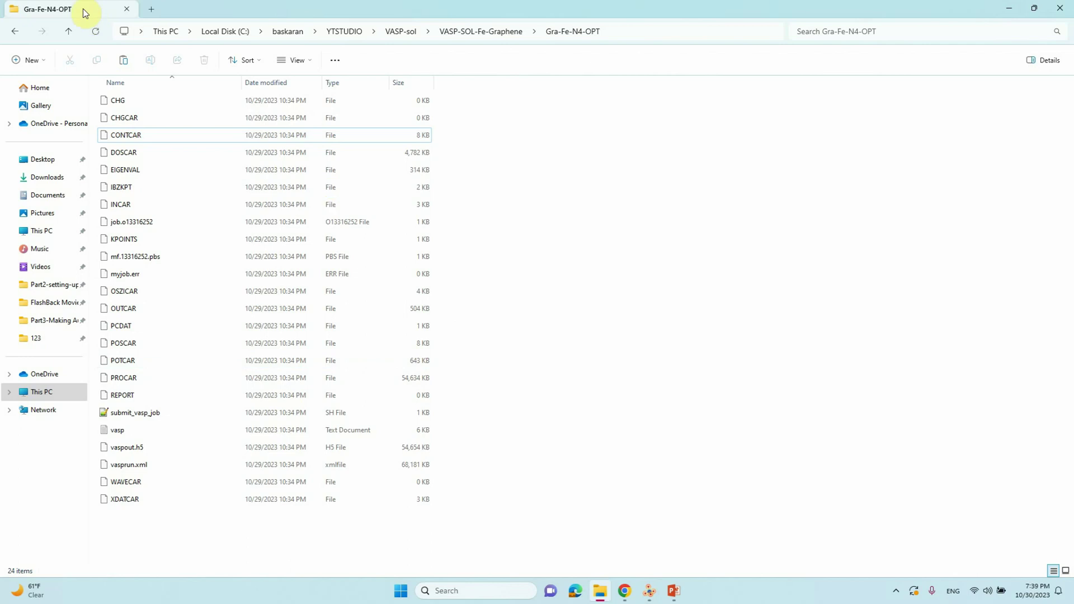
# Step: Browse the Gra-Fe-N4-OPT-SCF and Gra-Fe-N4-VASPsol folders, returning to VASP-SOL-Fe-Graphene
pyautogui.click(71, 33)
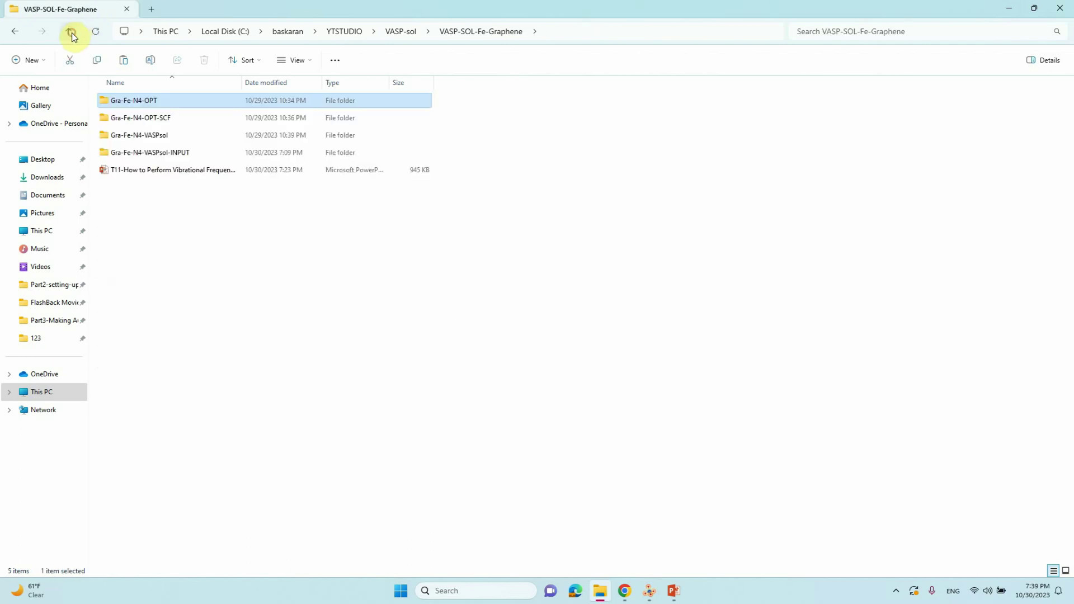
pyautogui.doubleClick(158, 119)
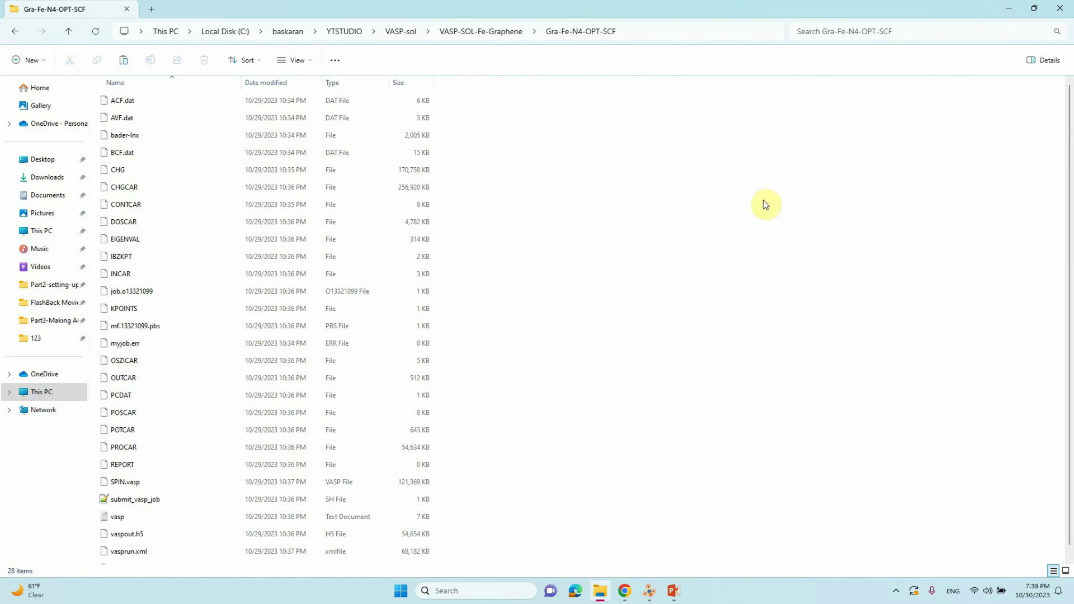
pyautogui.click(66, 32)
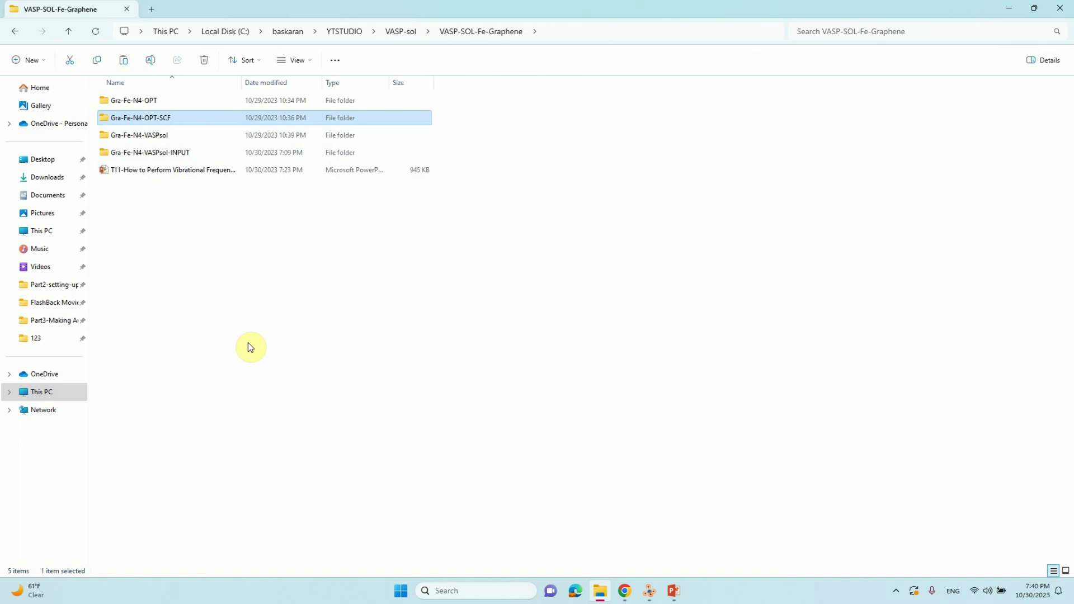
pyautogui.doubleClick(158, 136)
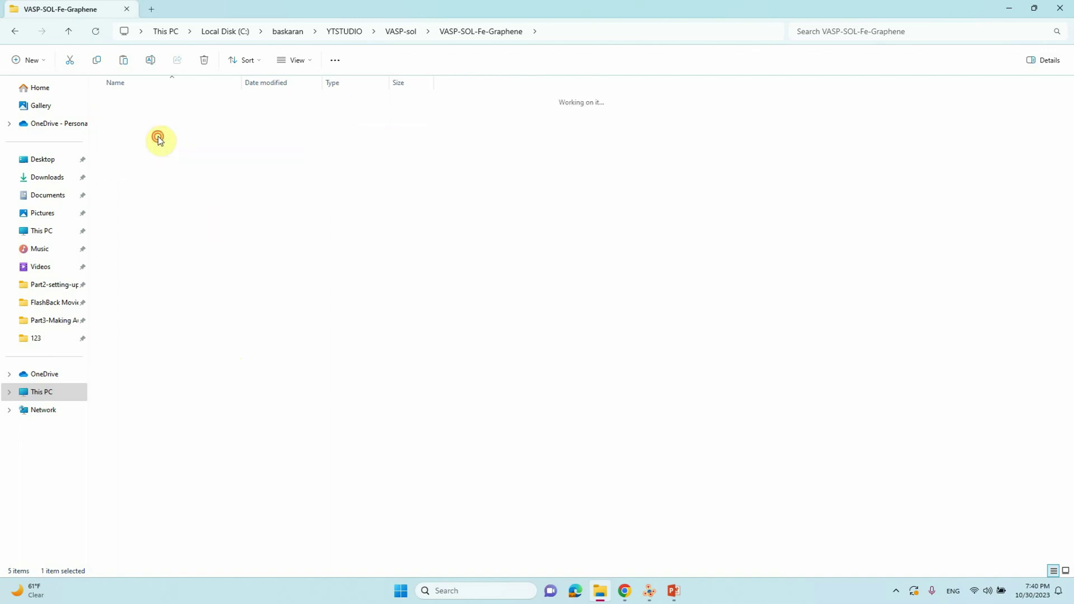
pyautogui.click(67, 31)
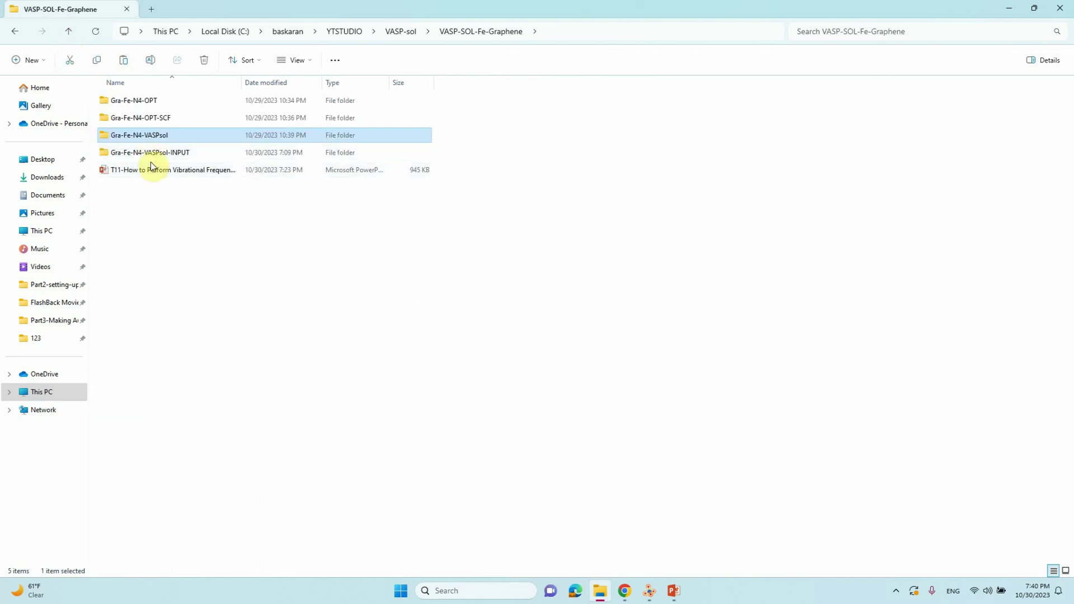
# Step: Open the INCAR from Gra-Fe-N4-VASPsol-INPUT with Edit with Notepad++
pyautogui.doubleClick(149, 151)
pyautogui.click(124, 100)
pyautogui.rightClick(124, 100)
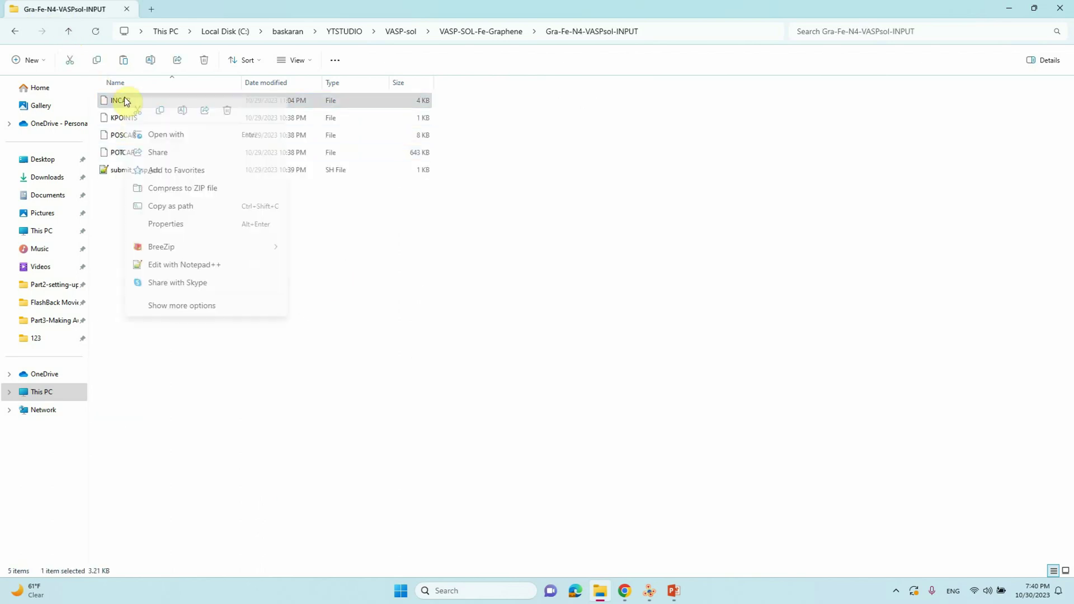
pyautogui.click(178, 265)
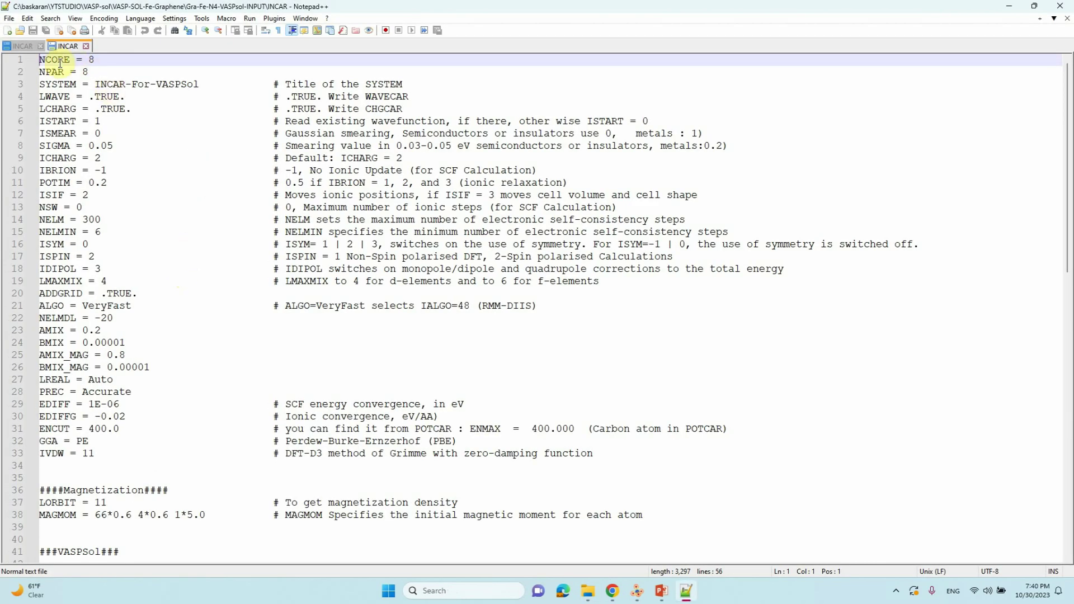
# Step: Review the general INCAR settings, selecting the ISTART value 1
pyautogui.moveTo(51, 60); pyautogui.dragTo(638, 450)
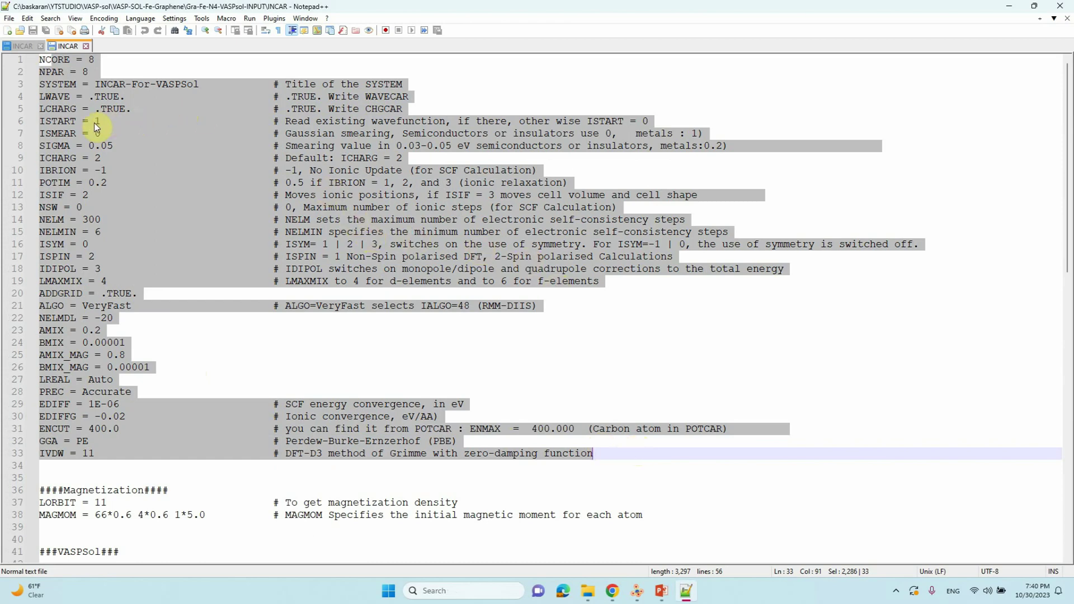
pyautogui.click(65, 122)
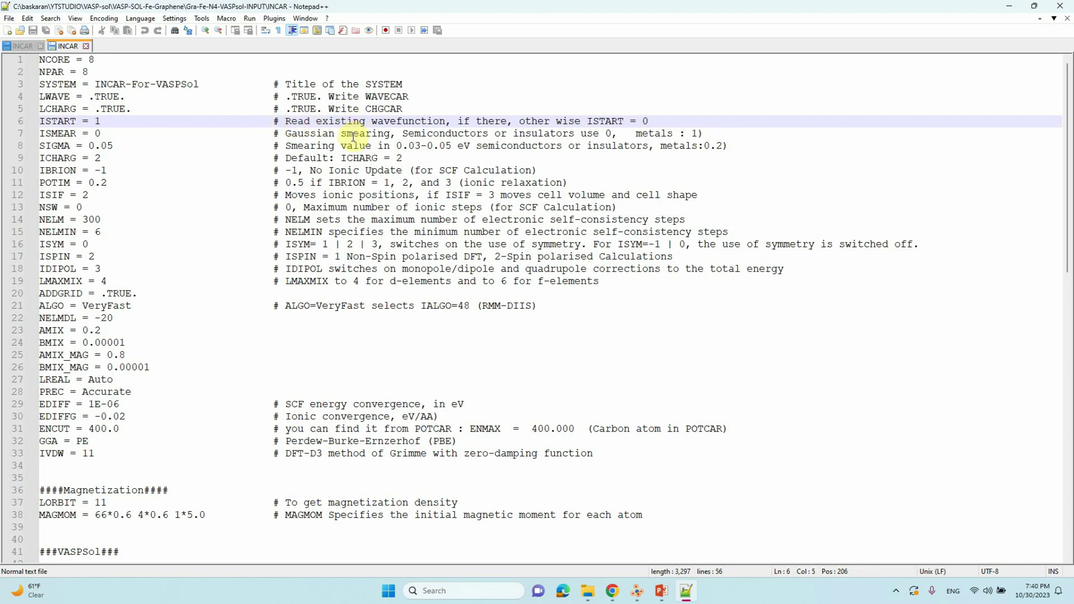
pyautogui.doubleClick(97, 121)
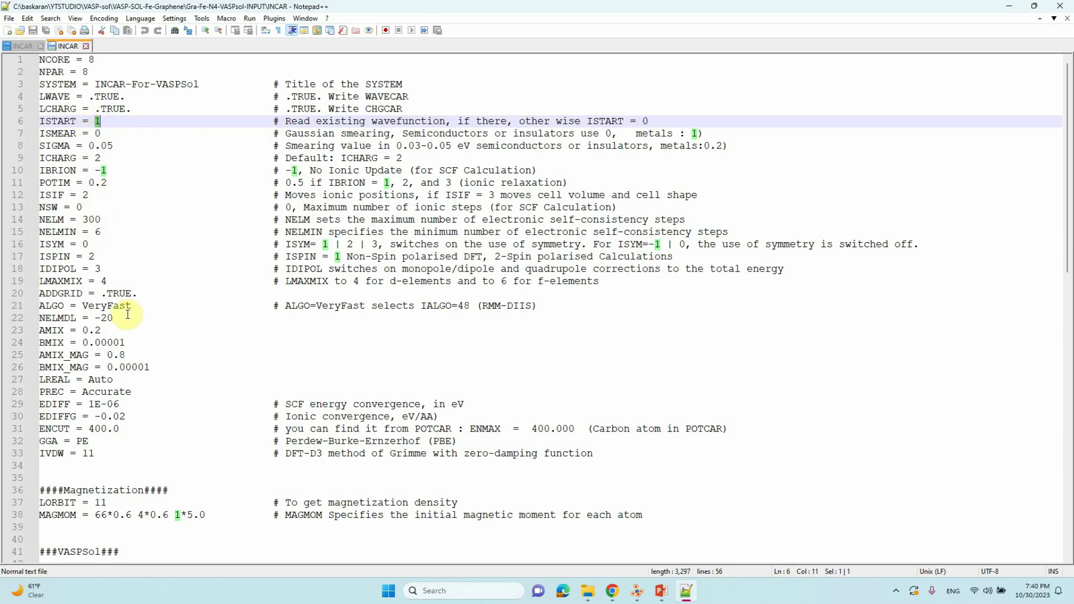
# Step: Scroll down to the ###VASPSol### section and select the solvation block
pyautogui.scroll(-7, 131, 301)
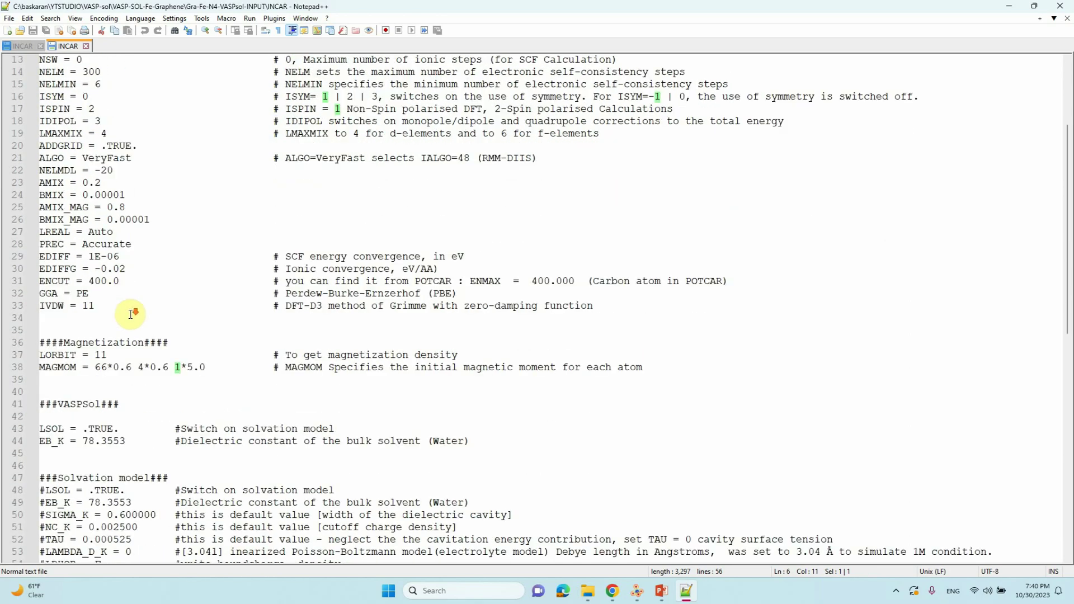
pyautogui.scroll(-2, 141, 265)
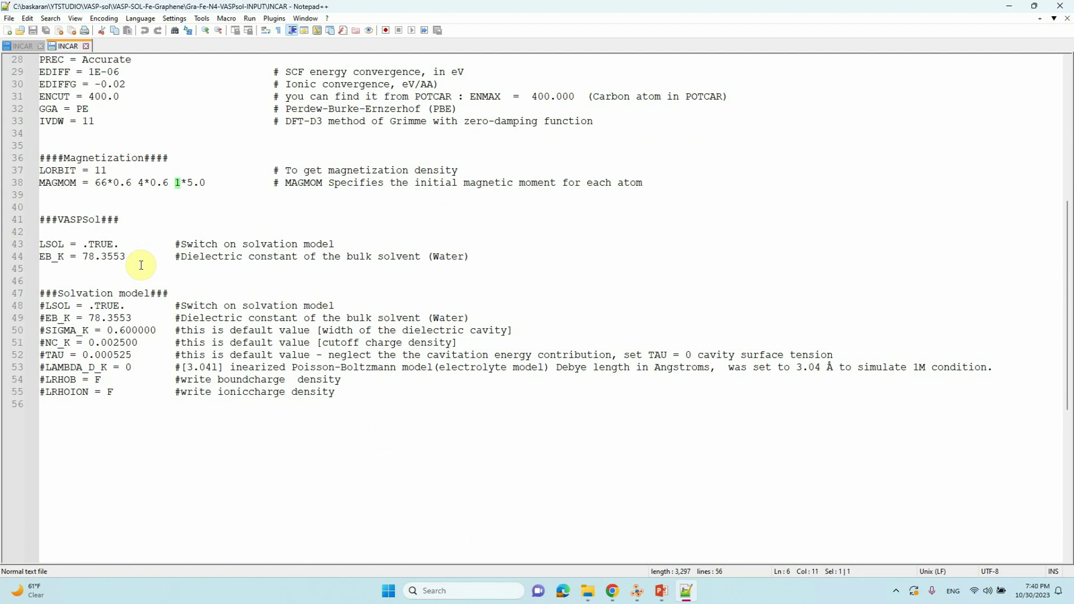
pyautogui.moveTo(40, 219); pyautogui.dragTo(515, 264)
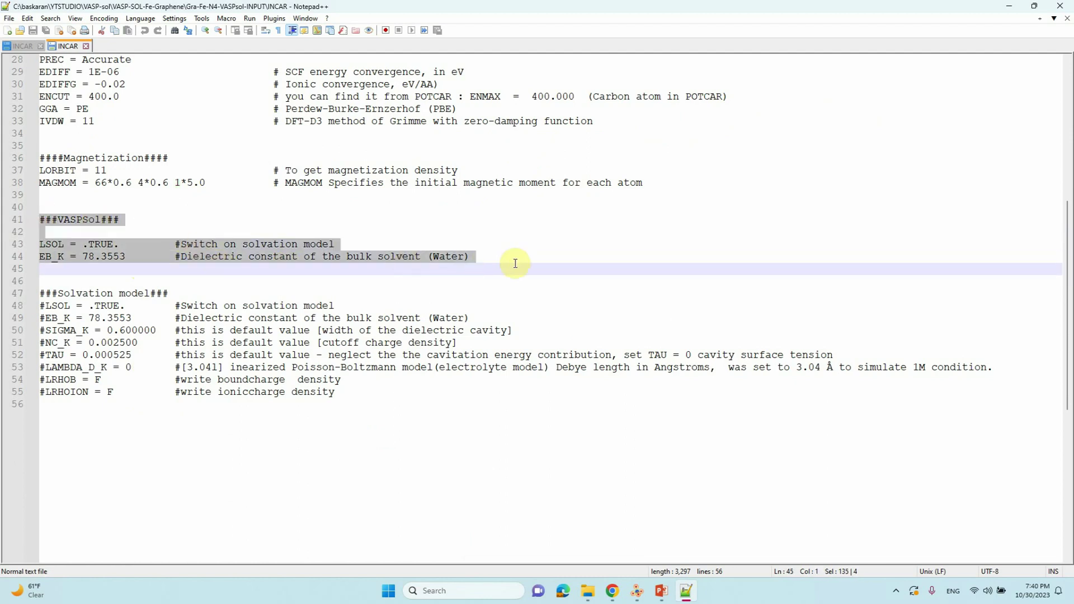
# Step: Point out LSOL = .TRUE. and select the water dielectric constant EB_K 78.3553, then switch to Chrome
pyautogui.click(47, 244)
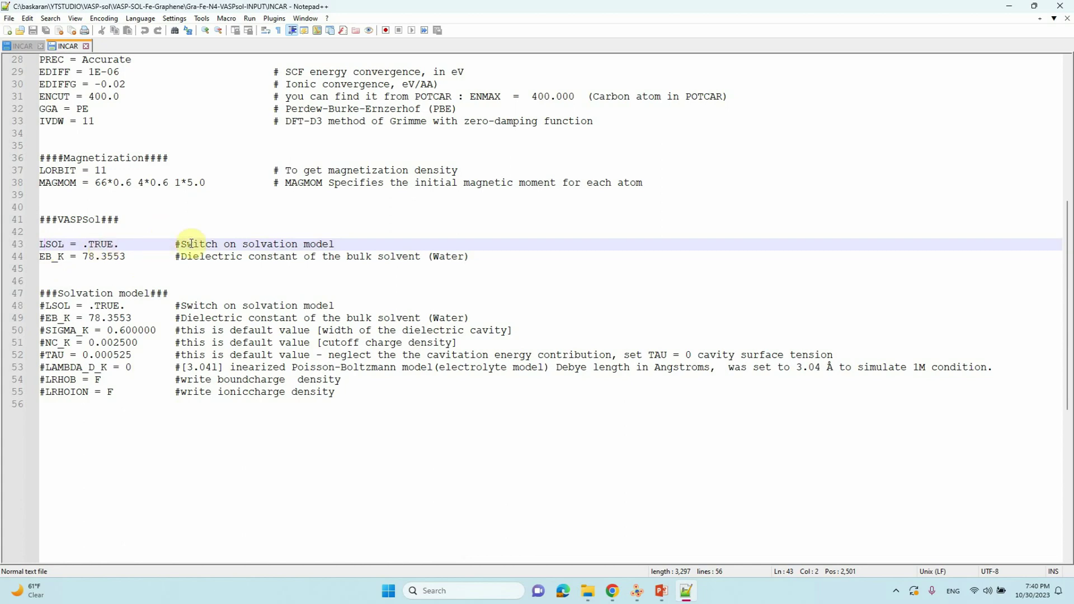
pyautogui.scroll(7, 191, 244)
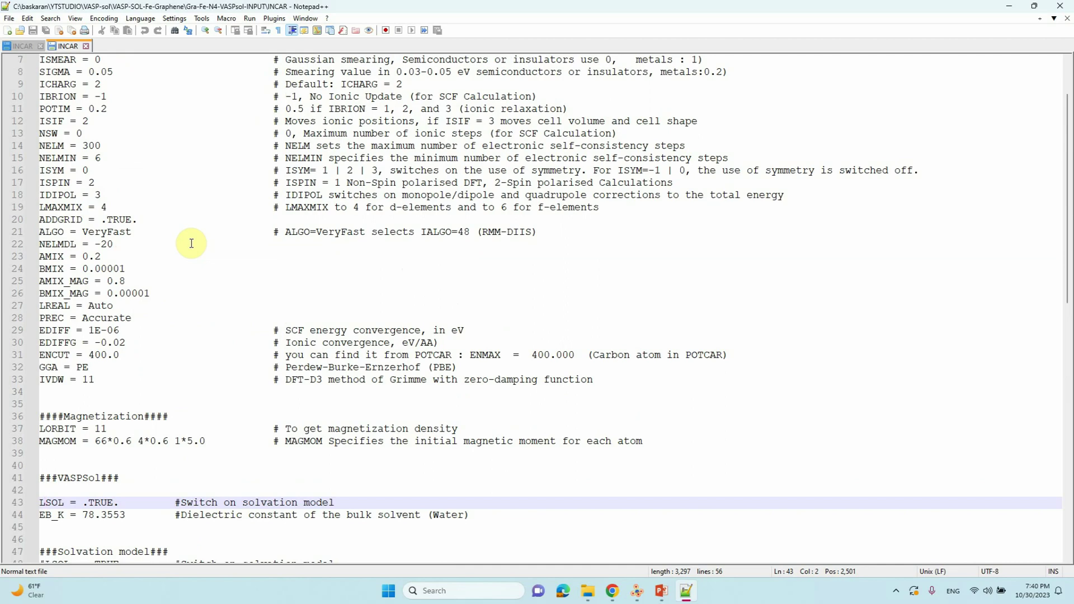
pyautogui.scroll(-6, 191, 243)
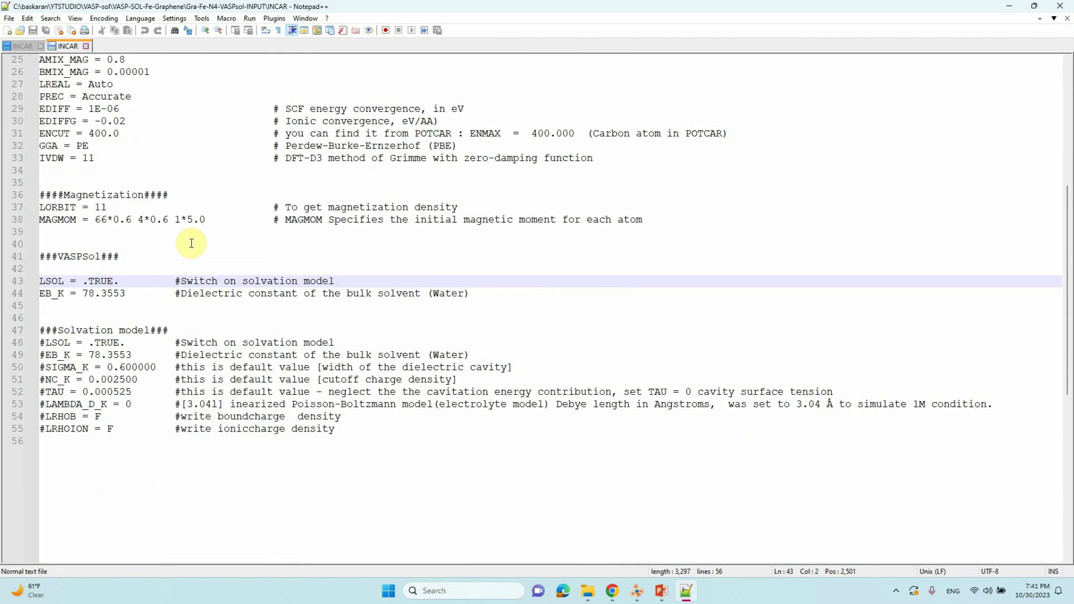
pyautogui.click(52, 294)
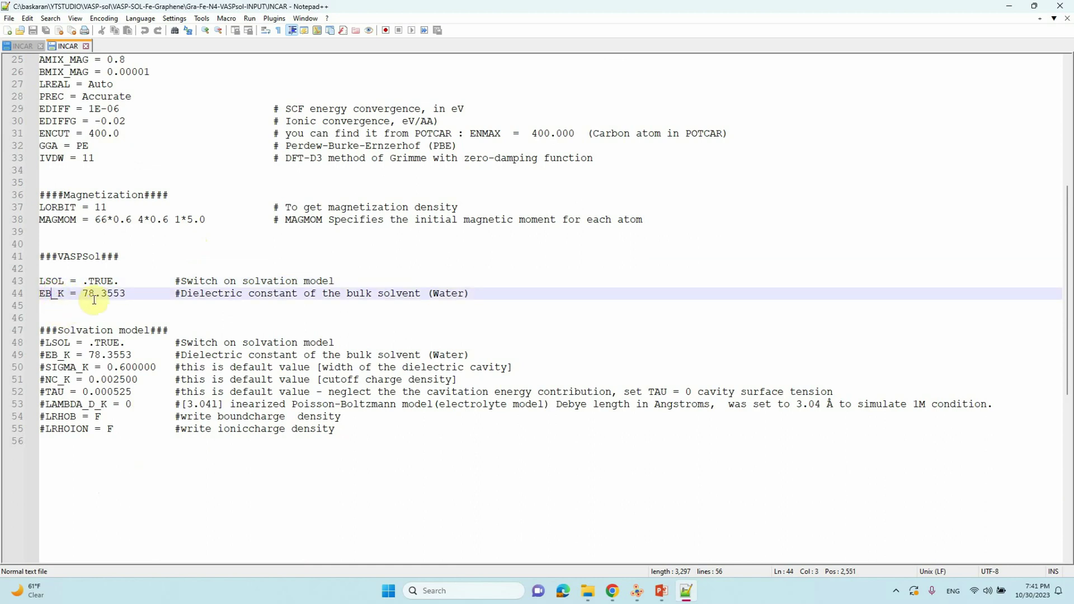
pyautogui.moveTo(126, 294); pyautogui.dragTo(83, 295)
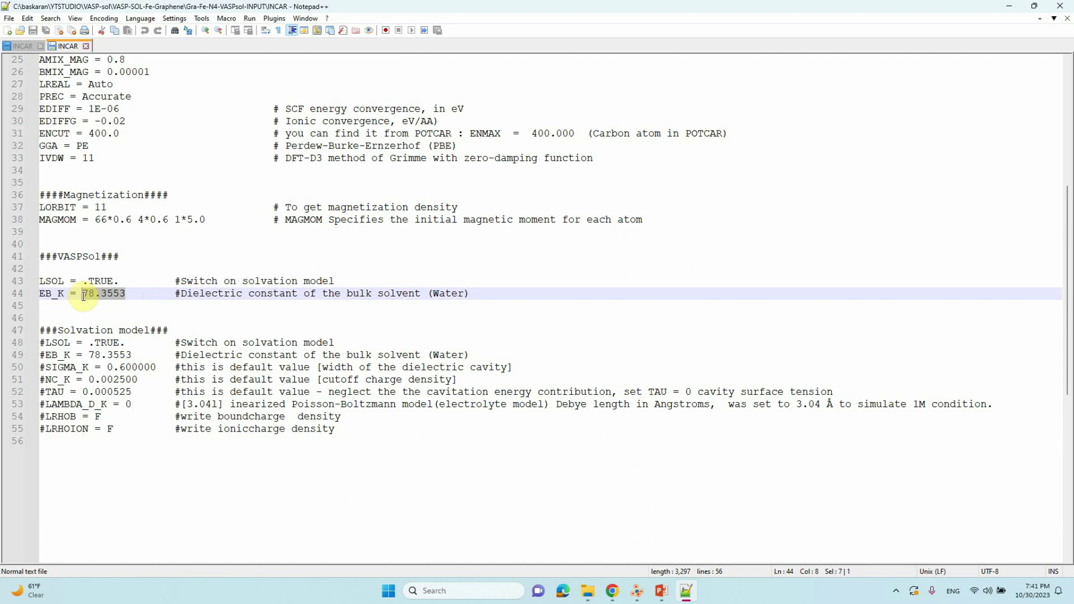
pyautogui.click(445, 294)
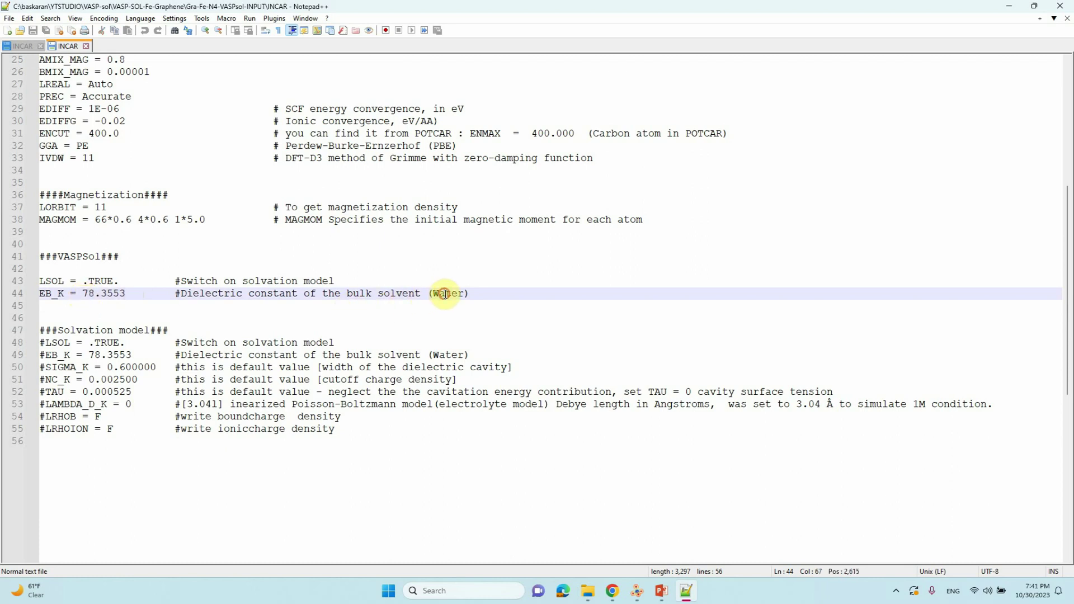
pyautogui.moveTo(126, 295); pyautogui.dragTo(84, 295)
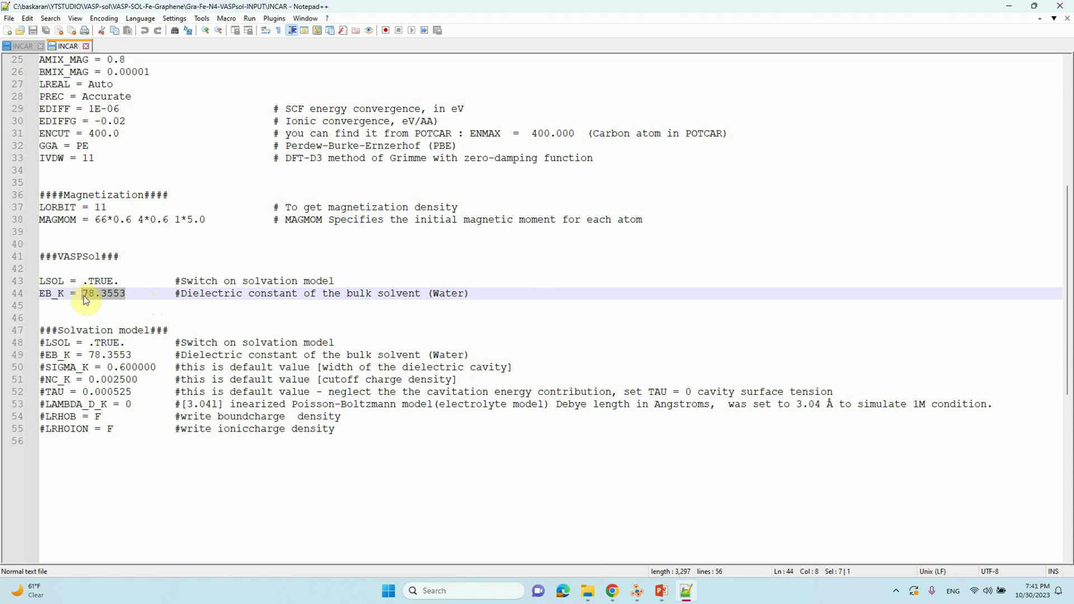
pyautogui.click(615, 589)
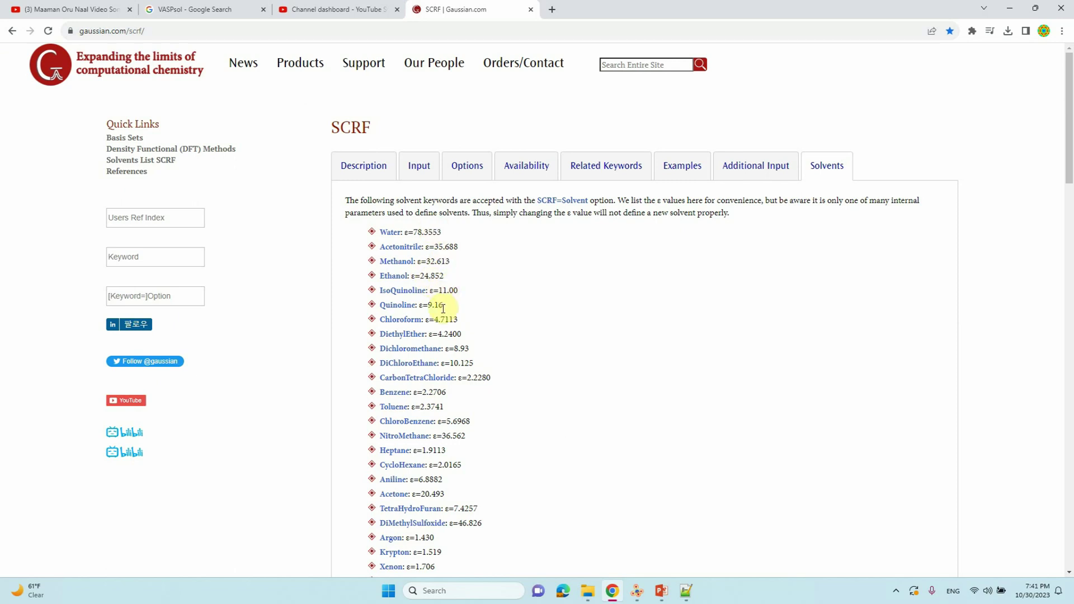
pyautogui.click(1011, 5)
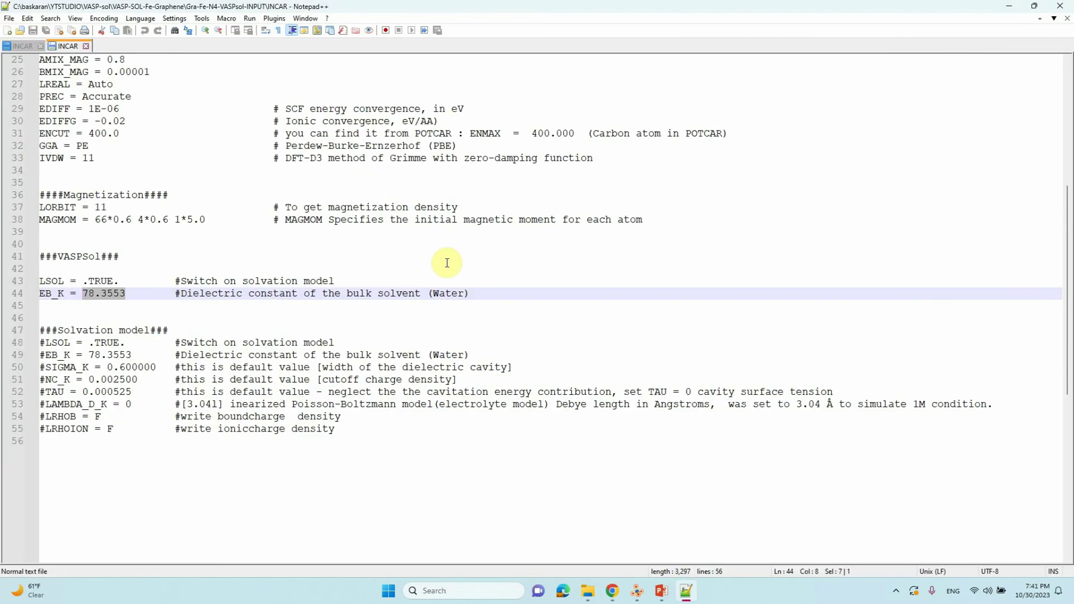
# Step: Highlight the LSOL/EB_K lines, then the commented defaults SIGMA_K 0.600000, NC_K 0.002500, TAU 0.000525
pyautogui.click(136, 312)
pyautogui.moveTo(48, 279); pyautogui.dragTo(497, 288)
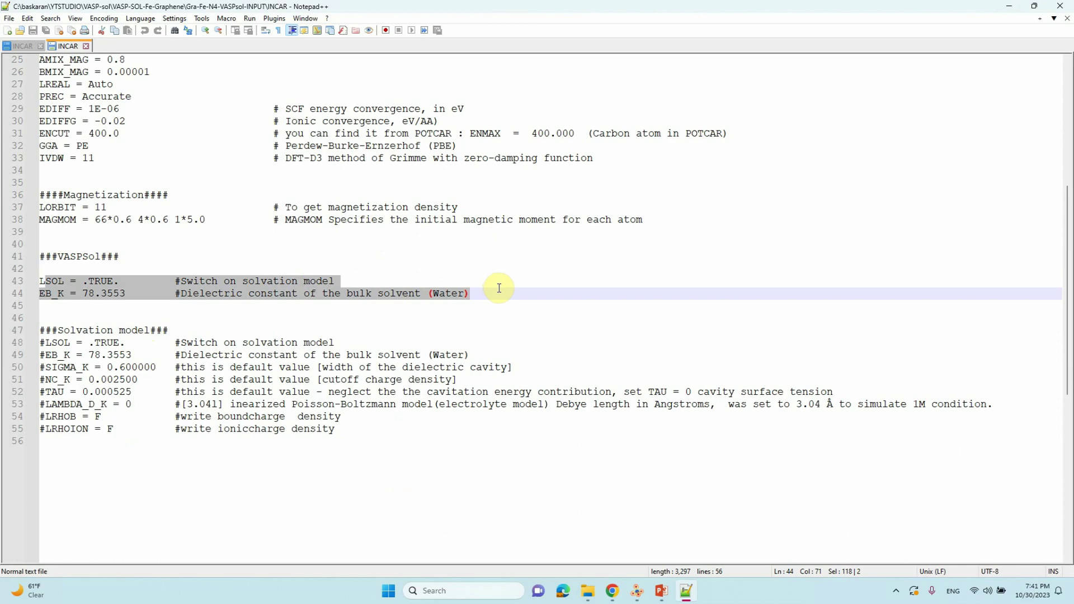
pyautogui.scroll(-2, 497, 287)
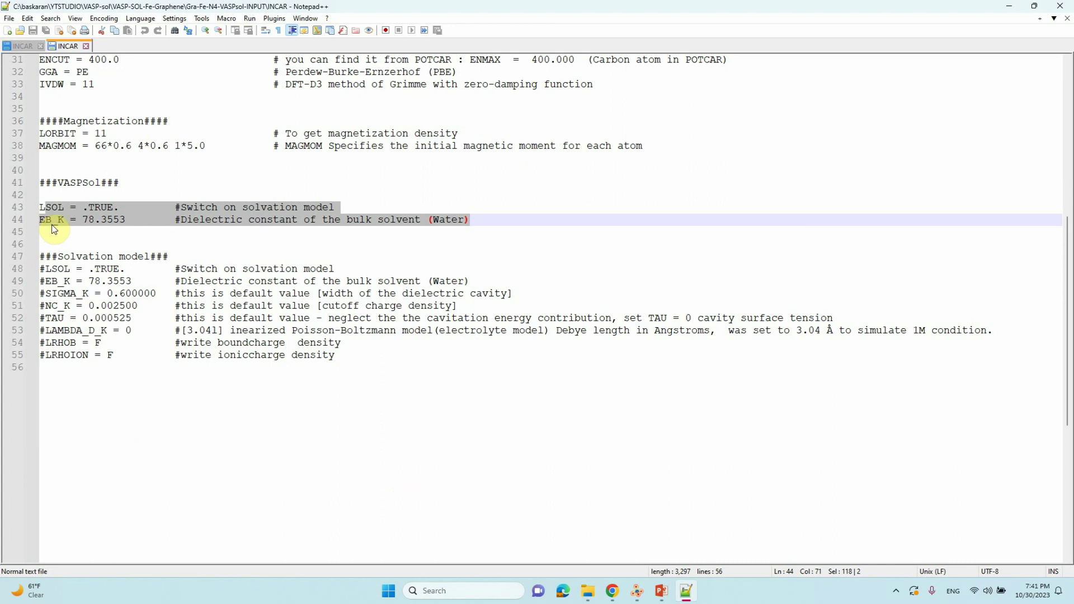
pyautogui.moveTo(42, 293); pyautogui.dragTo(379, 317)
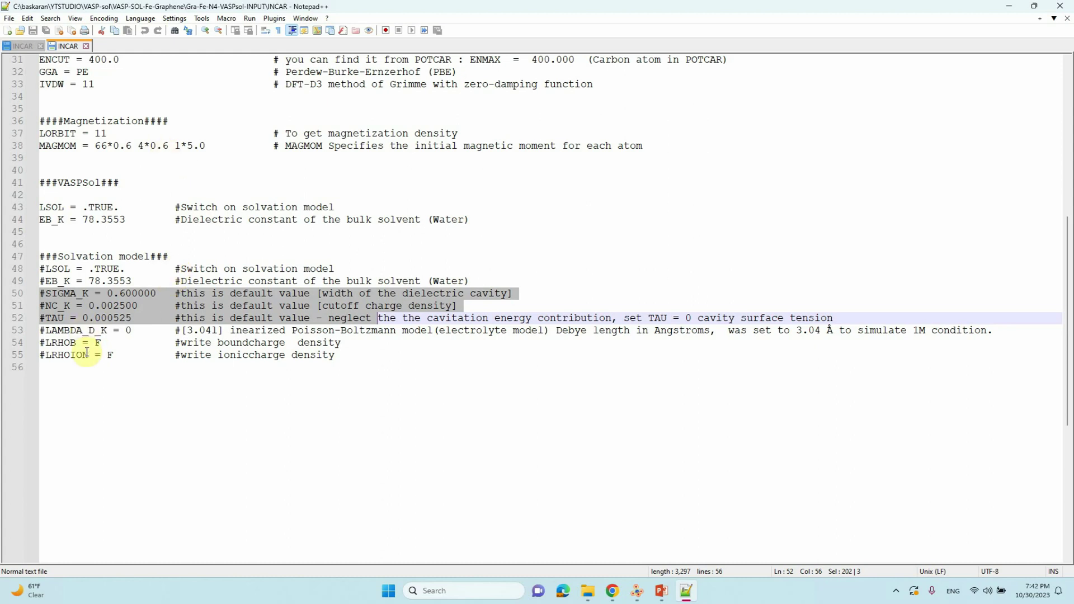
pyautogui.click(43, 330)
pyautogui.moveTo(43, 330); pyautogui.dragTo(135, 331)
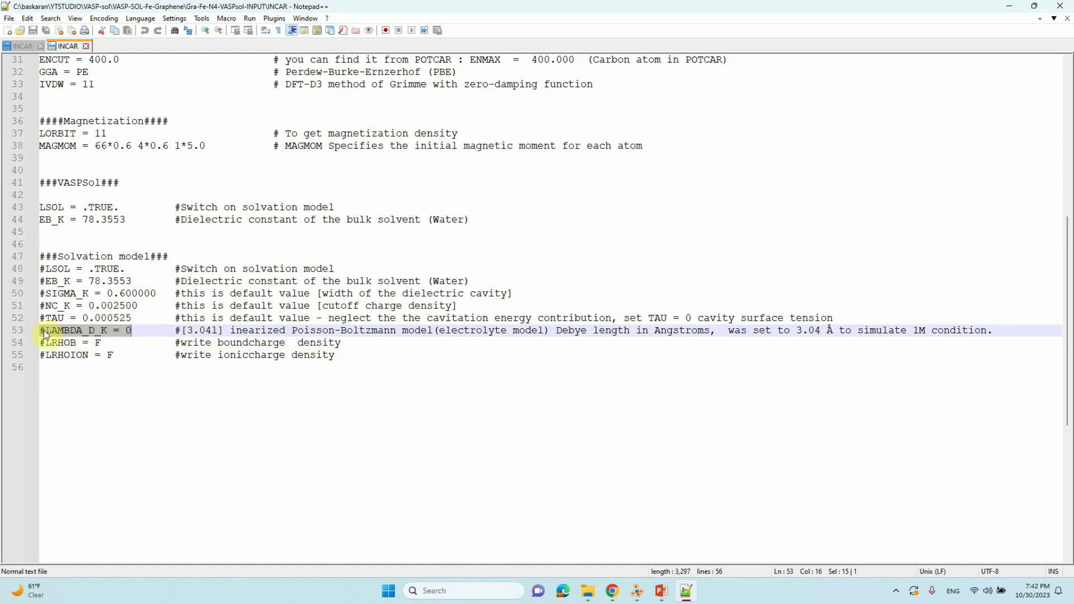
pyautogui.moveTo(41, 208); pyautogui.dragTo(125, 221)
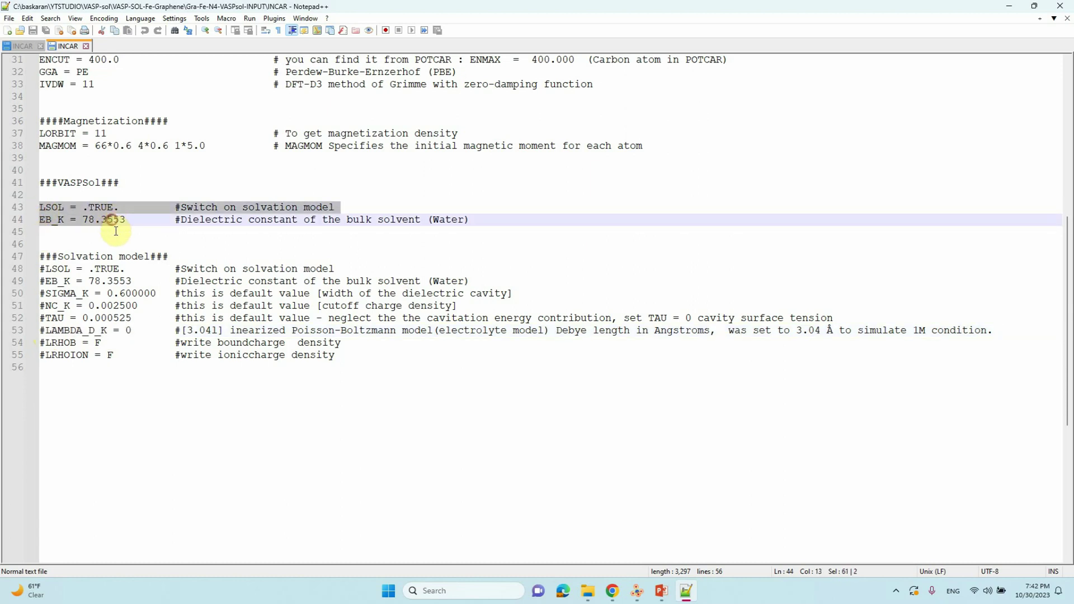
pyautogui.click(115, 397)
pyautogui.moveTo(40, 342); pyautogui.dragTo(344, 356)
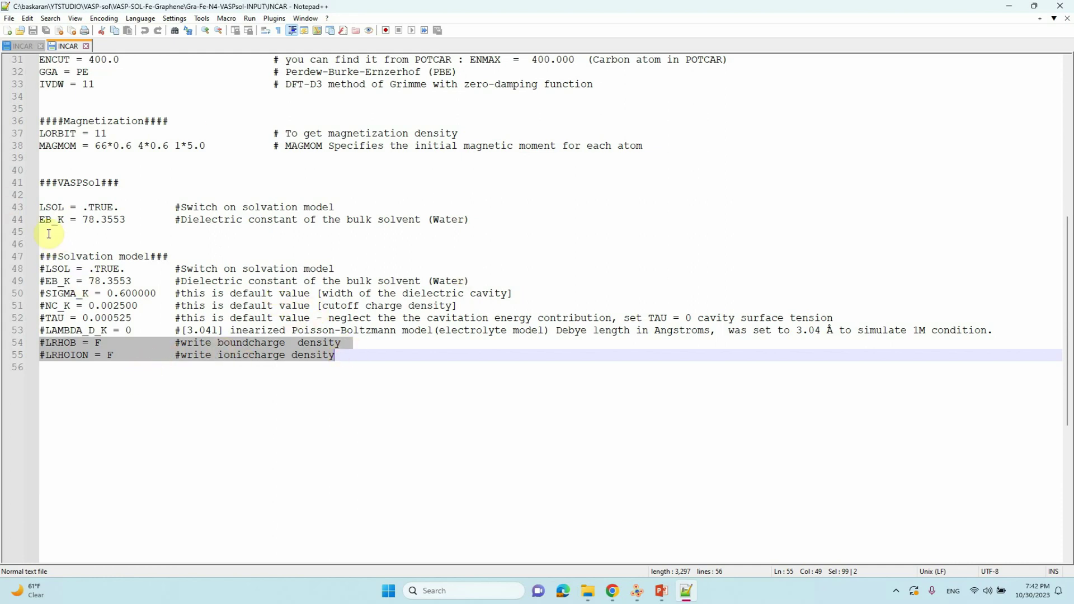
pyautogui.moveTo(40, 183); pyautogui.dragTo(523, 219)
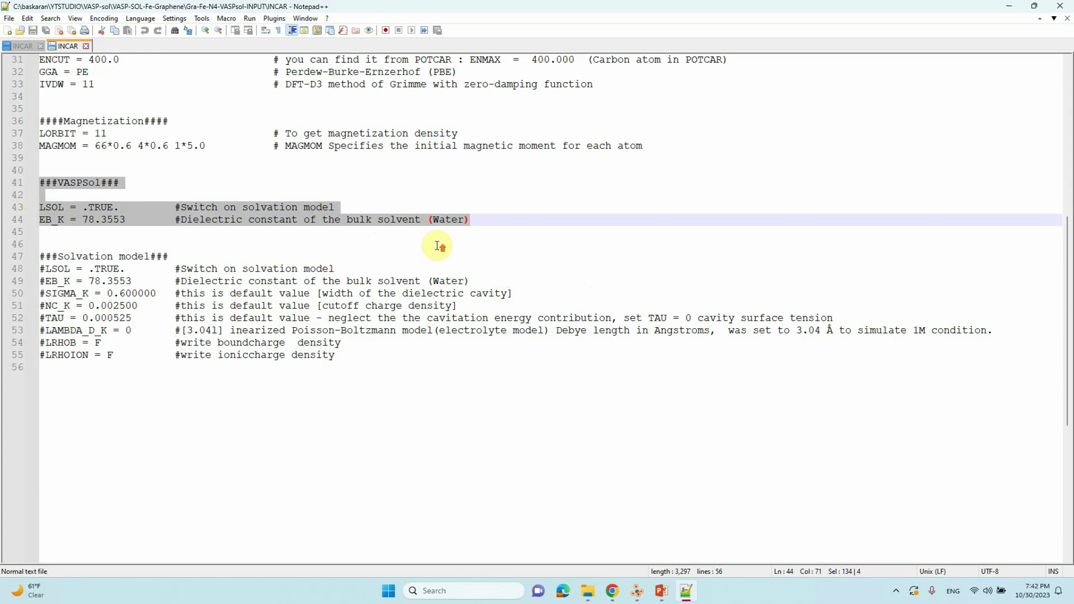
pyautogui.scroll(10, 442, 246)
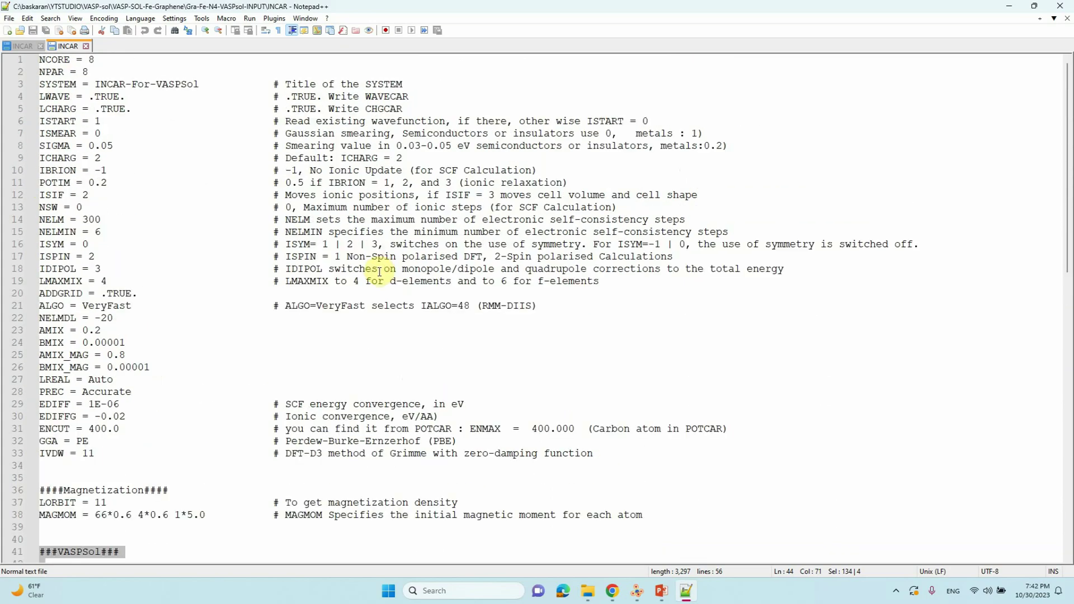
# Step: Show the Gra-Fe-N4-VASPsol-INPUT files: INCAR, KPOINTS, POSCAR, POTCAR and submit_vasp_job
pyautogui.click(1010, 6)
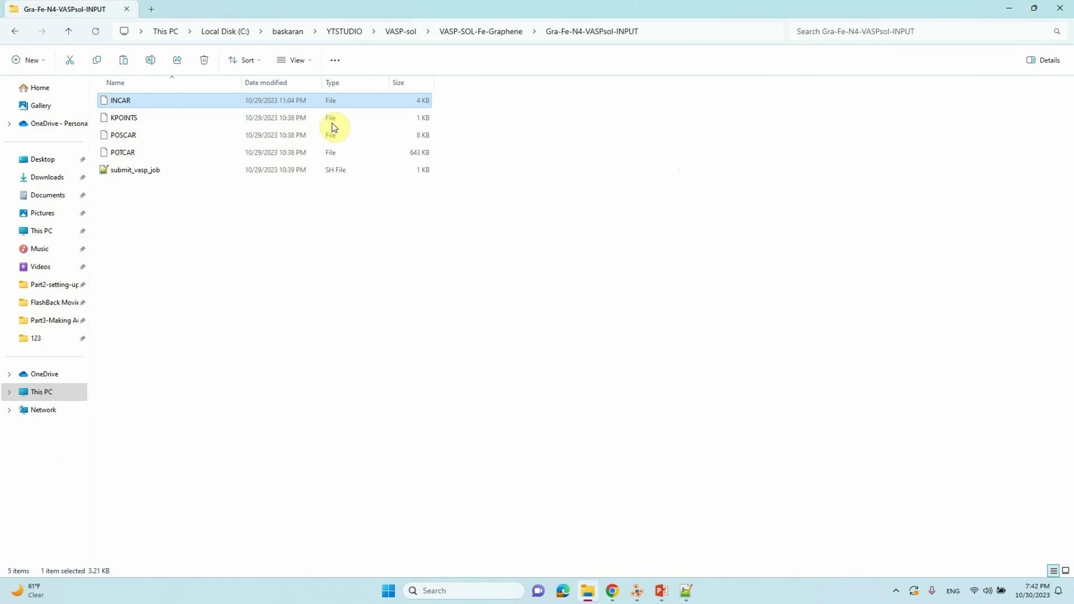
pyautogui.click(68, 31)
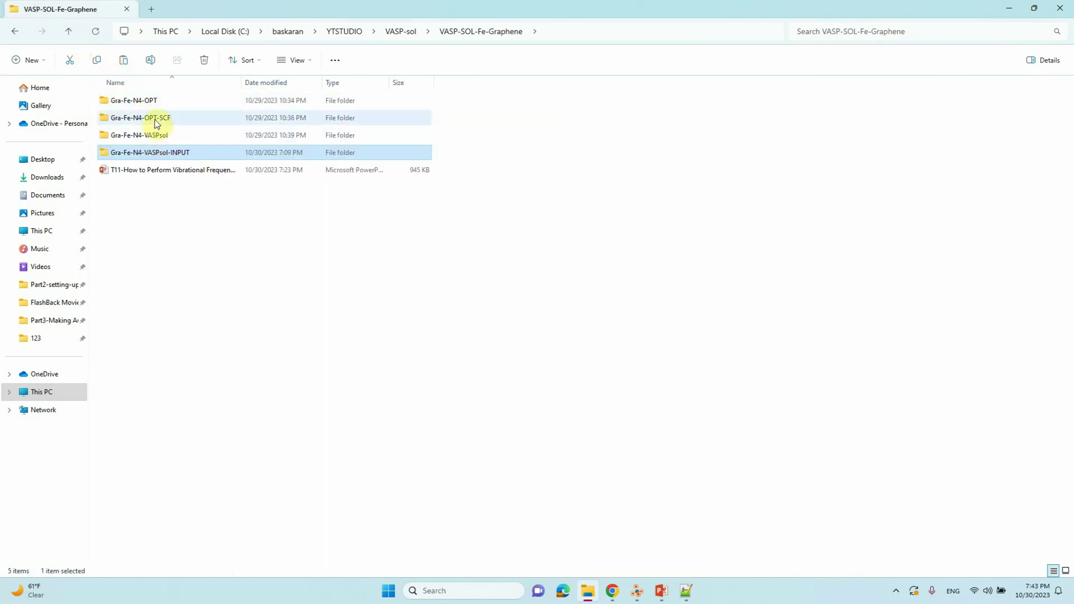
pyautogui.doubleClick(167, 153)
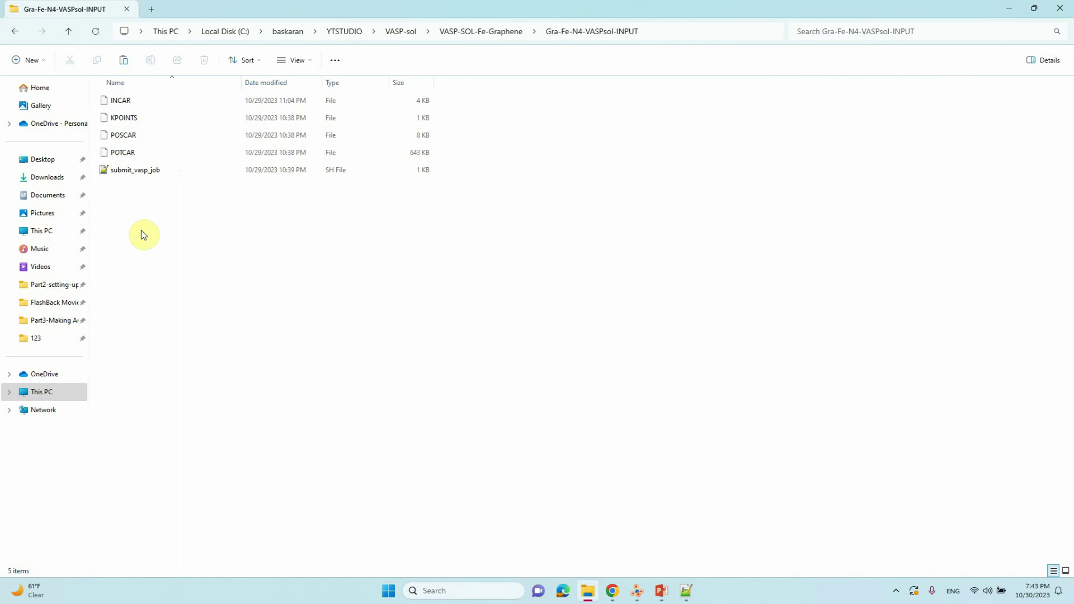
pyautogui.click(118, 101)
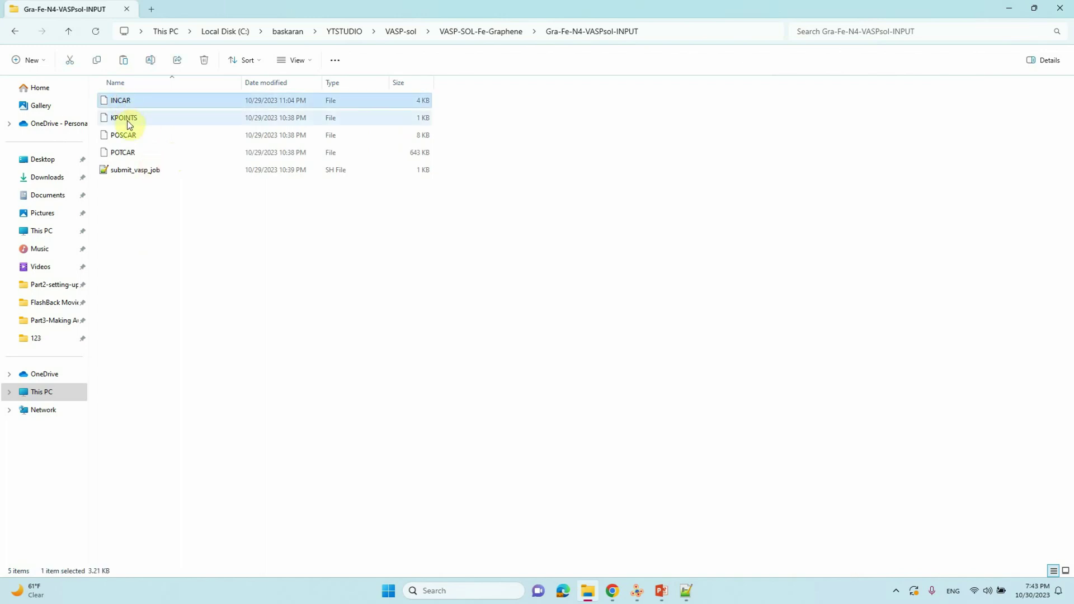
pyautogui.click(126, 120)
pyautogui.click(126, 137)
pyautogui.click(129, 156)
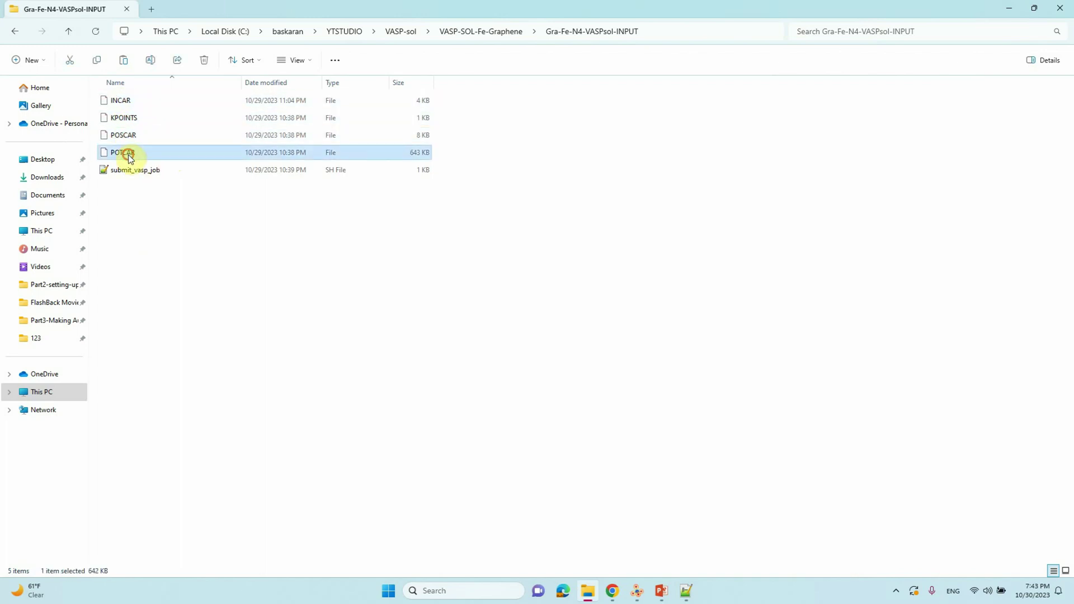
pyautogui.click(137, 171)
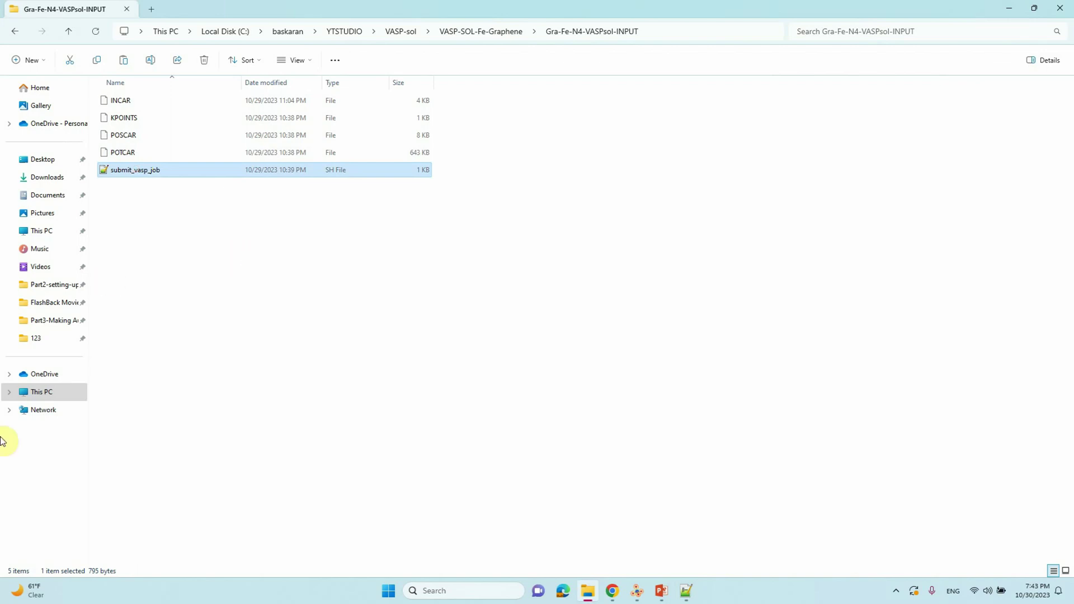
# Step: Open vasp.log from the Gra-Fe-N4-VASPsol results folder in Notepad++
pyautogui.click(1000, 16)
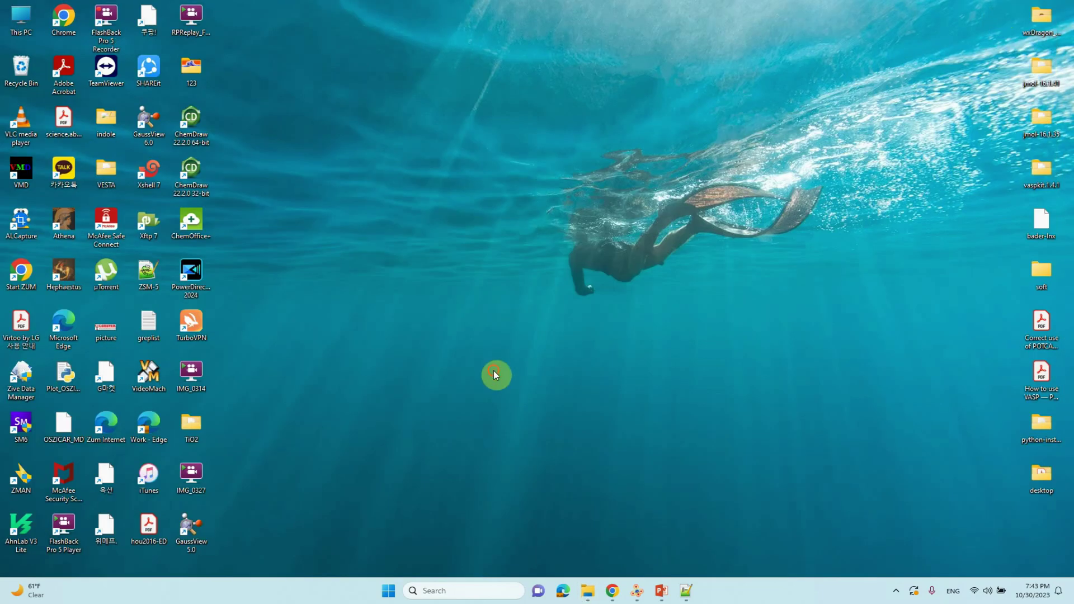
pyautogui.click(588, 591)
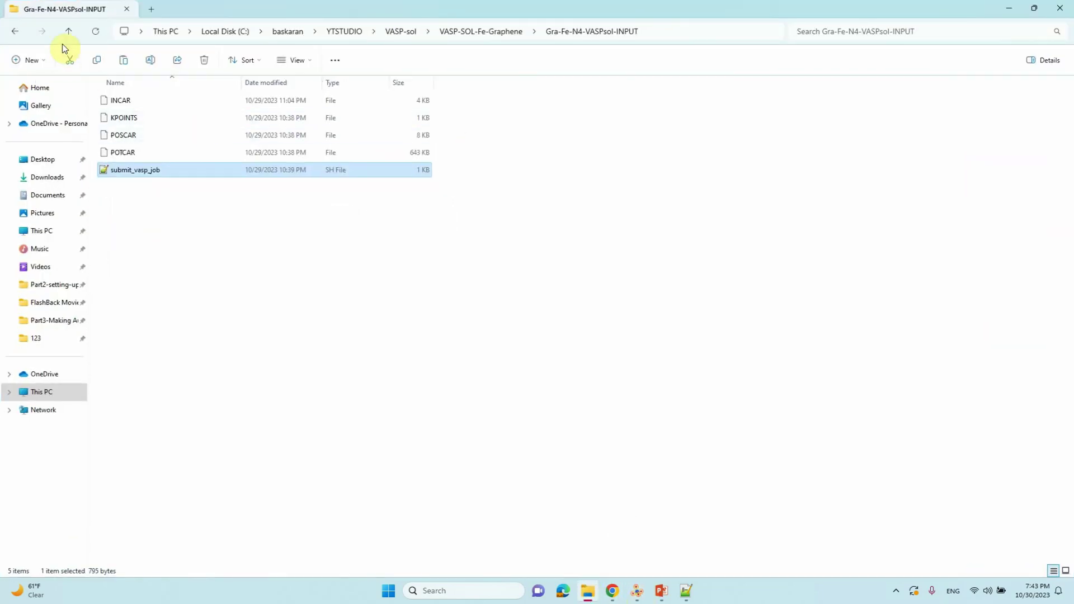
pyautogui.click(65, 33)
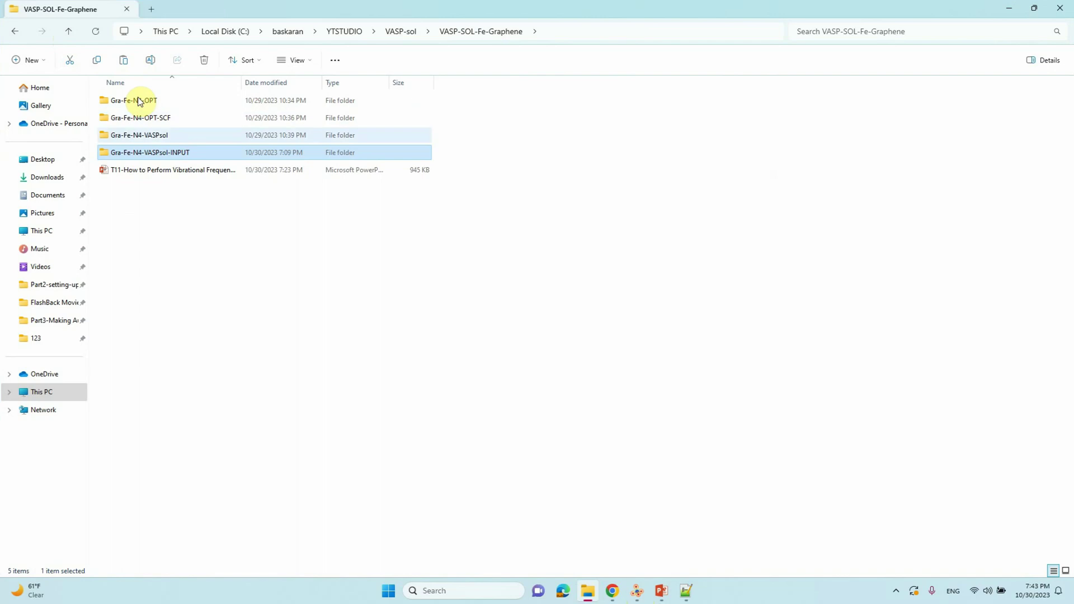
pyautogui.doubleClick(140, 136)
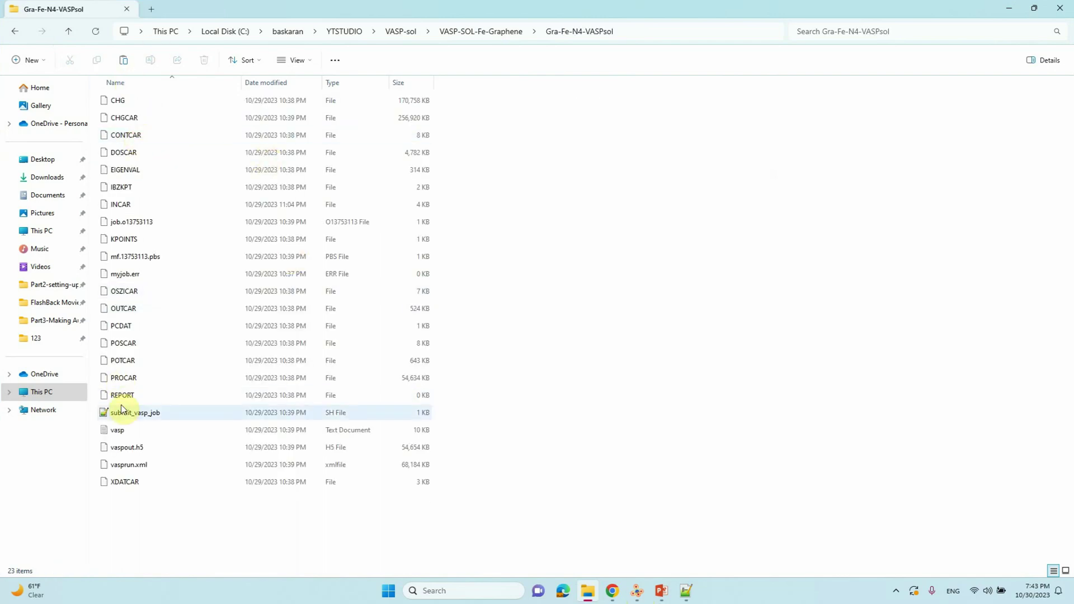
pyautogui.click(115, 432)
pyautogui.rightClick(115, 431)
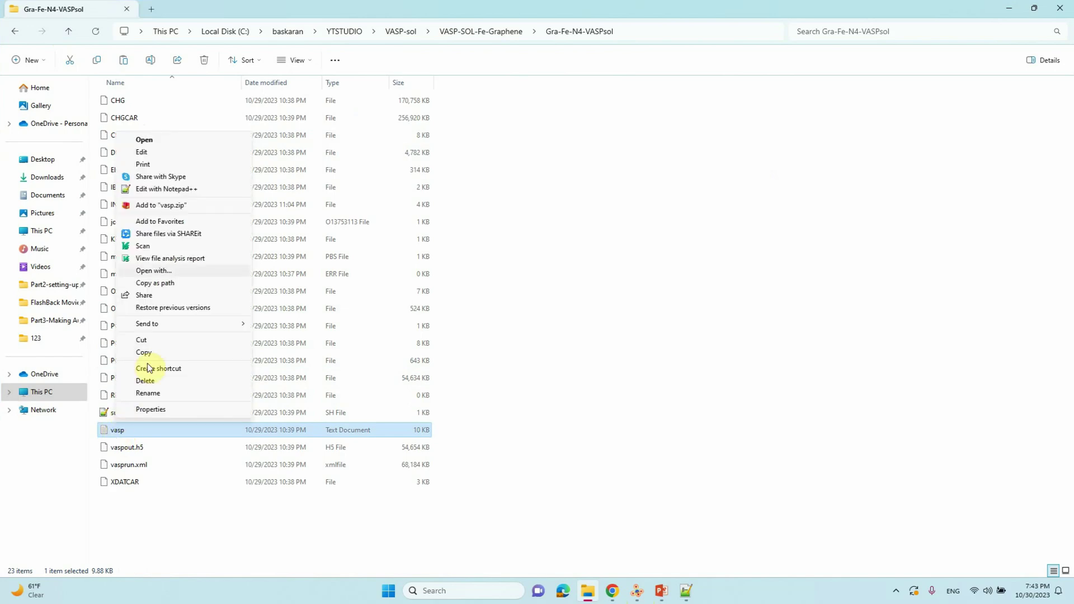
pyautogui.click(151, 188)
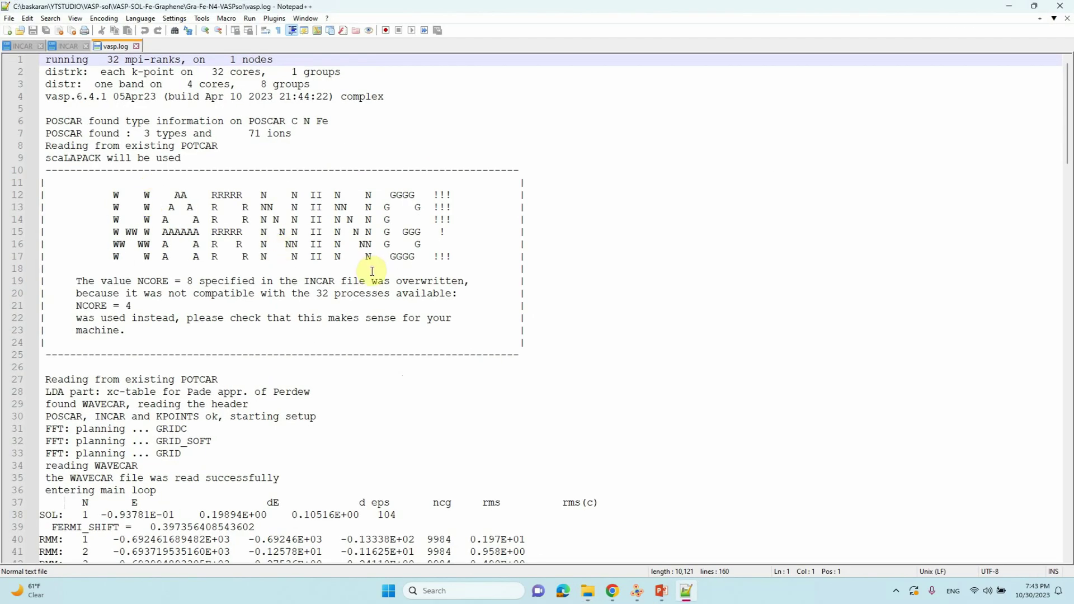
# Step: Scroll down vasp.log to the first ionic step and select E0= -.65175623E+03 on line 158
pyautogui.scroll(-2, 374, 274)
pyautogui.scroll(-3, 373, 278)
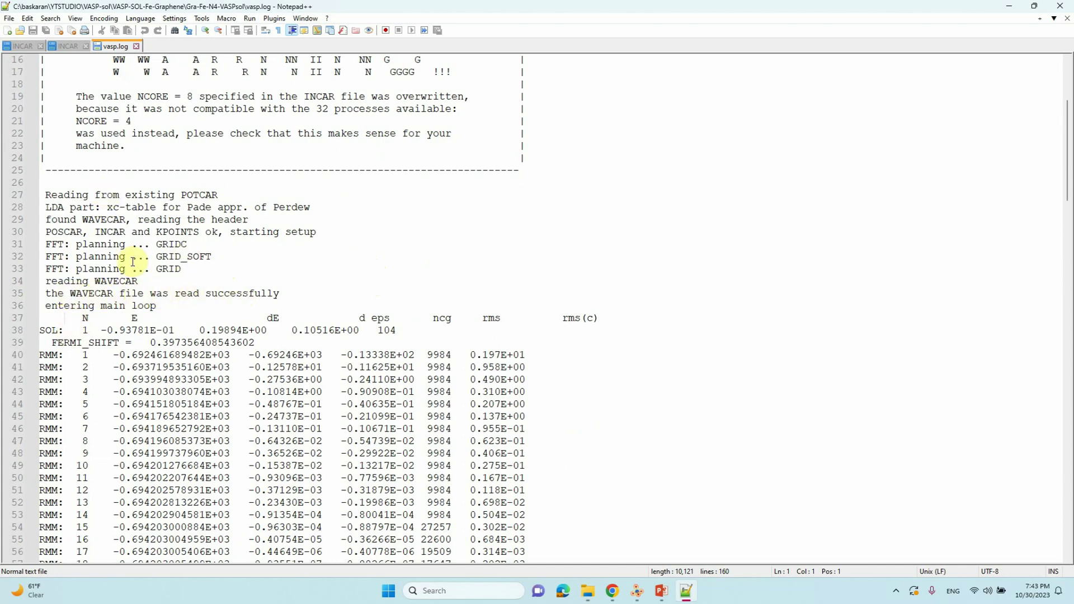
pyautogui.scroll(-20, 139, 279)
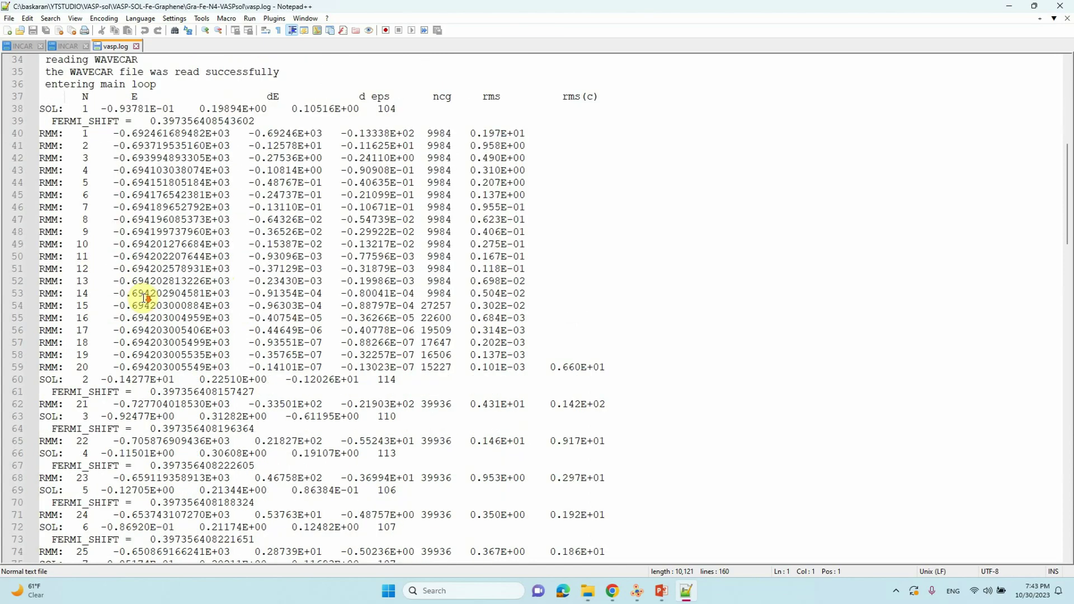
pyautogui.scroll(-9, 145, 278)
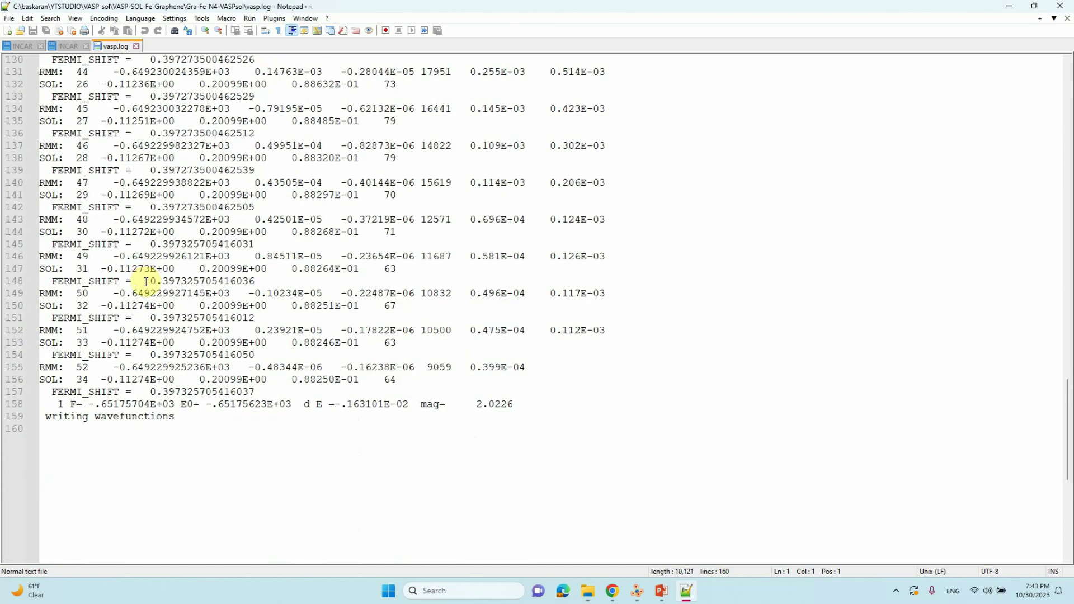
pyautogui.scroll(-1, 141, 313)
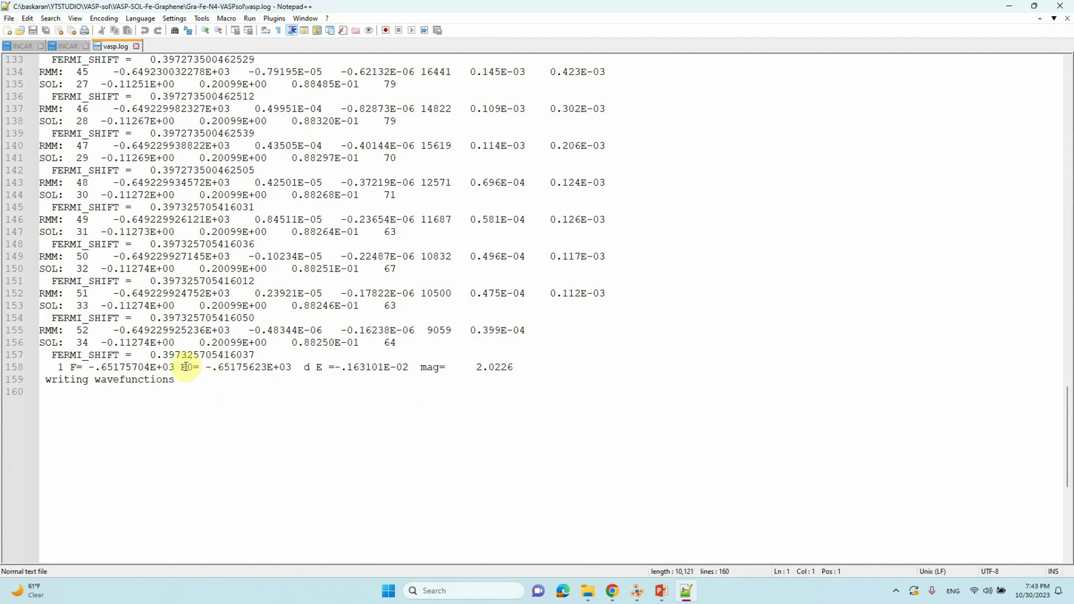
pyautogui.moveTo(185, 366); pyautogui.dragTo(292, 369)
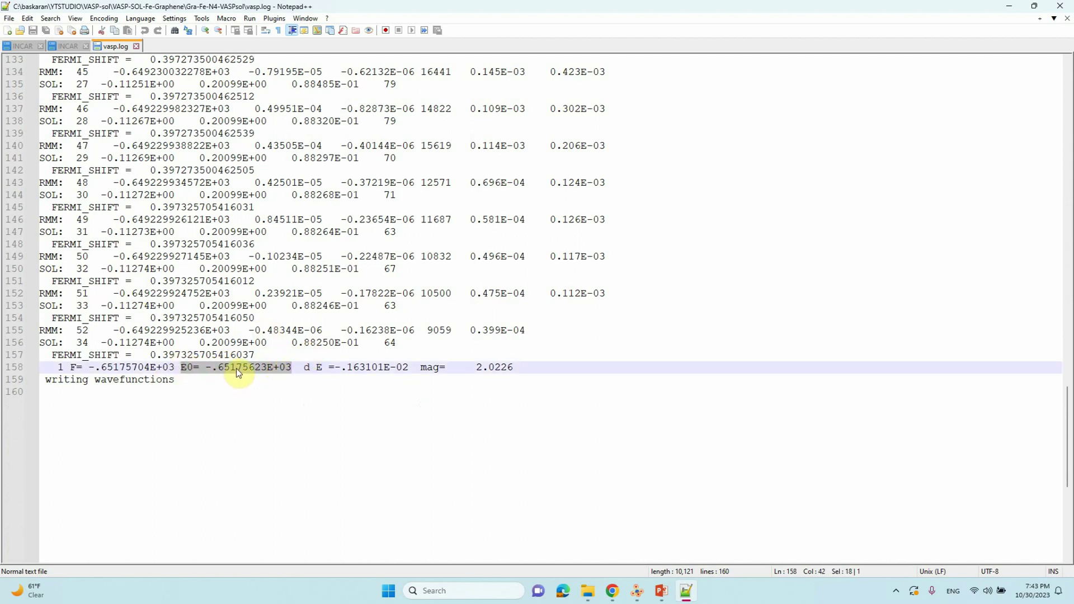